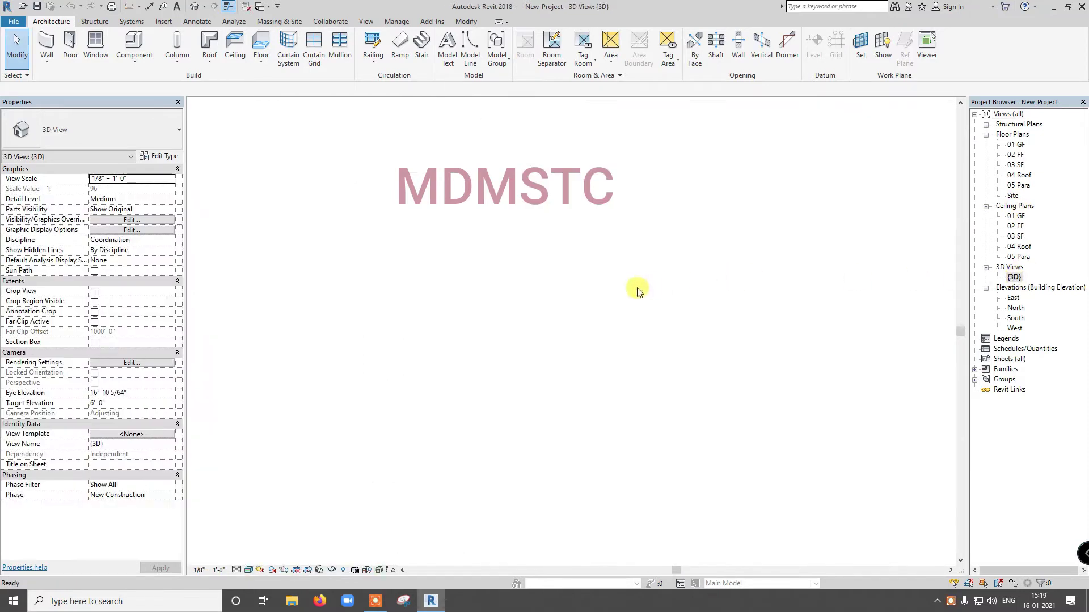
Open the 01 GF floor plan and bring the rooms along the building's west side into close view
scroll(479, 210, up, 5)
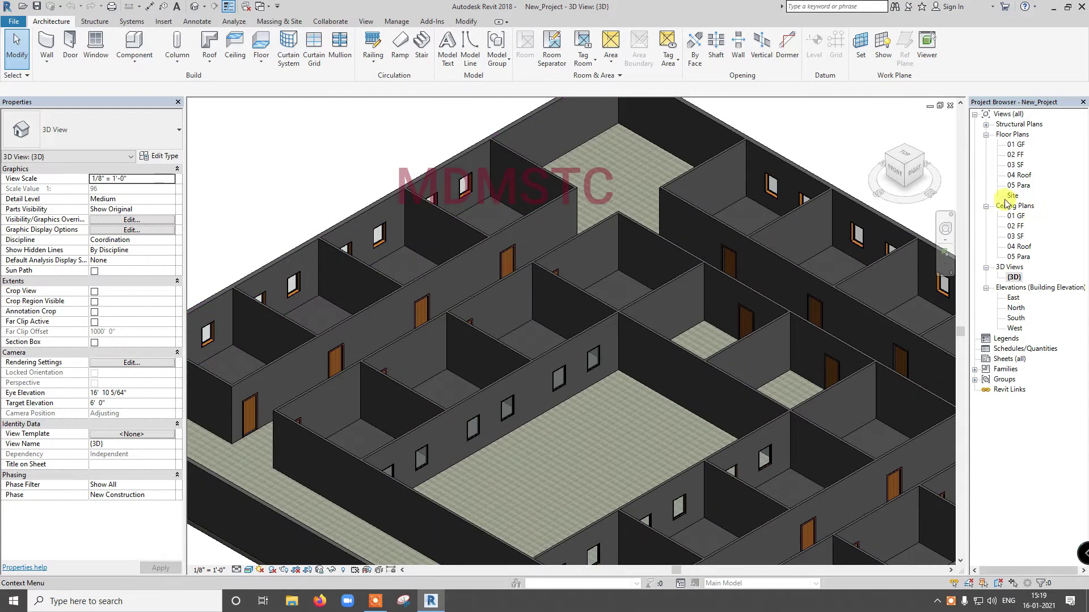
double_click(1018, 145)
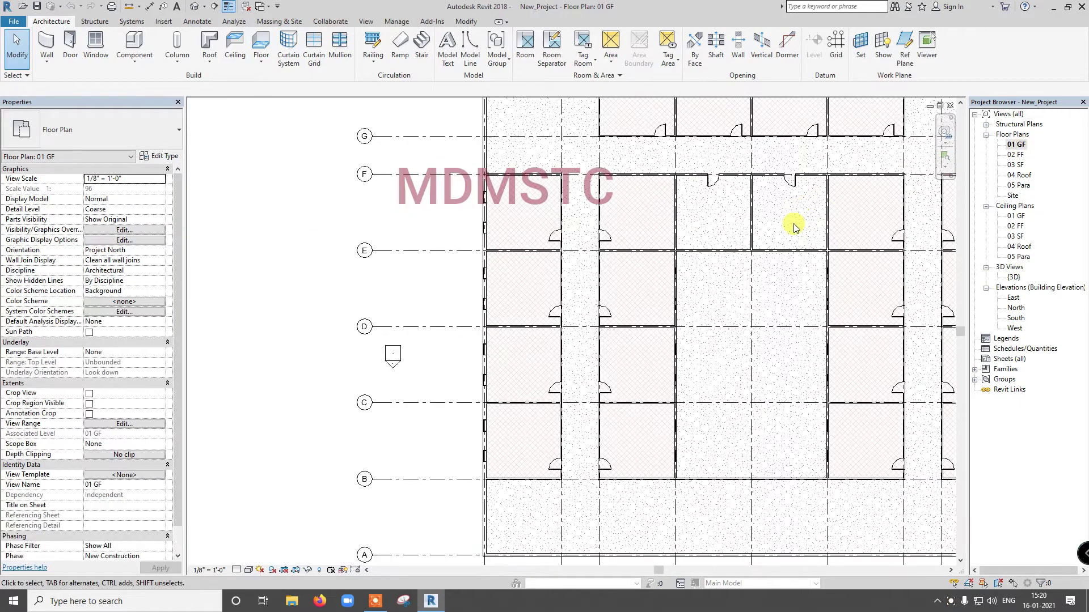
scroll(544, 451, up, 2)
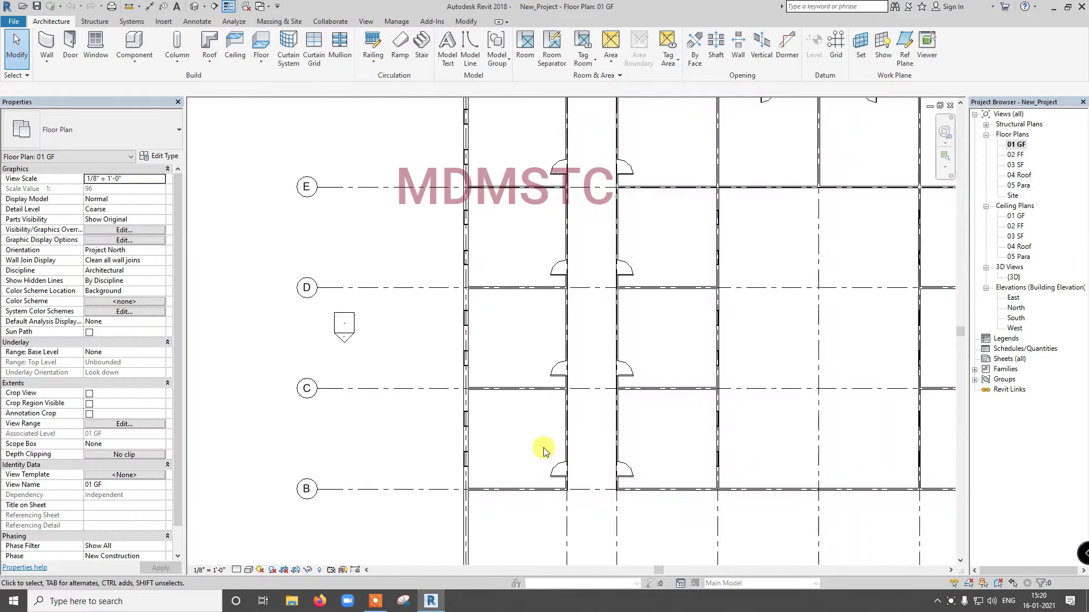
scroll(536, 440, up, 2)
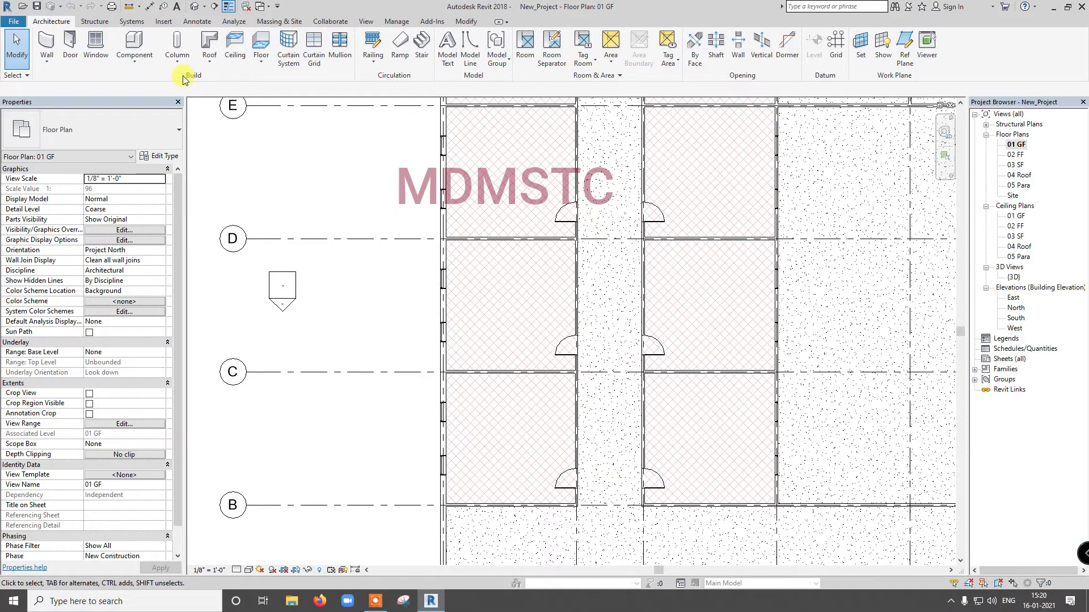
Start placing a component and browse for a family to load in c:\programdata
click(146, 65)
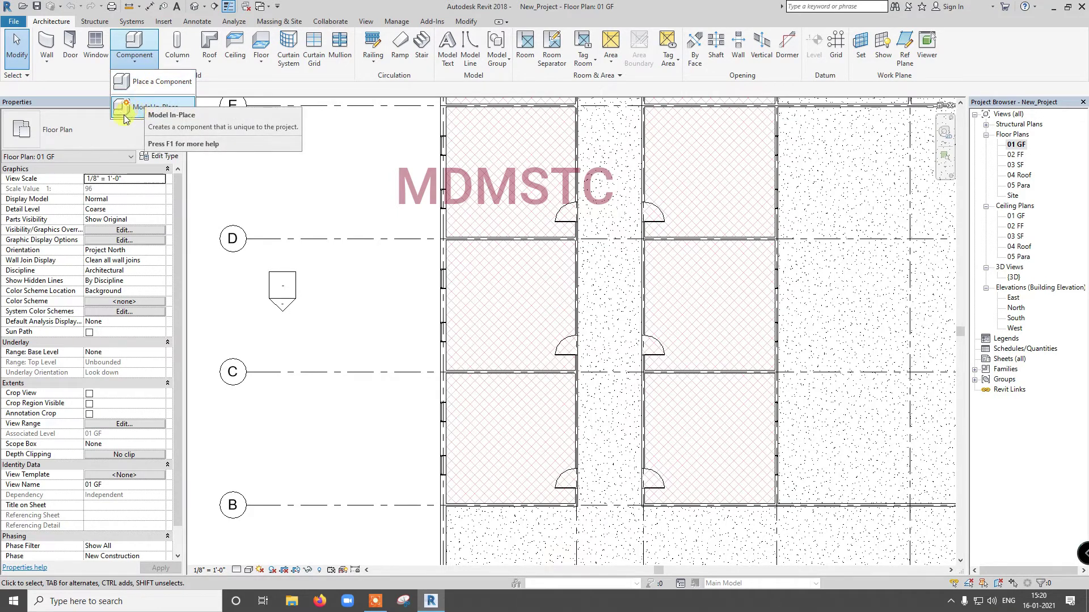
click(169, 83)
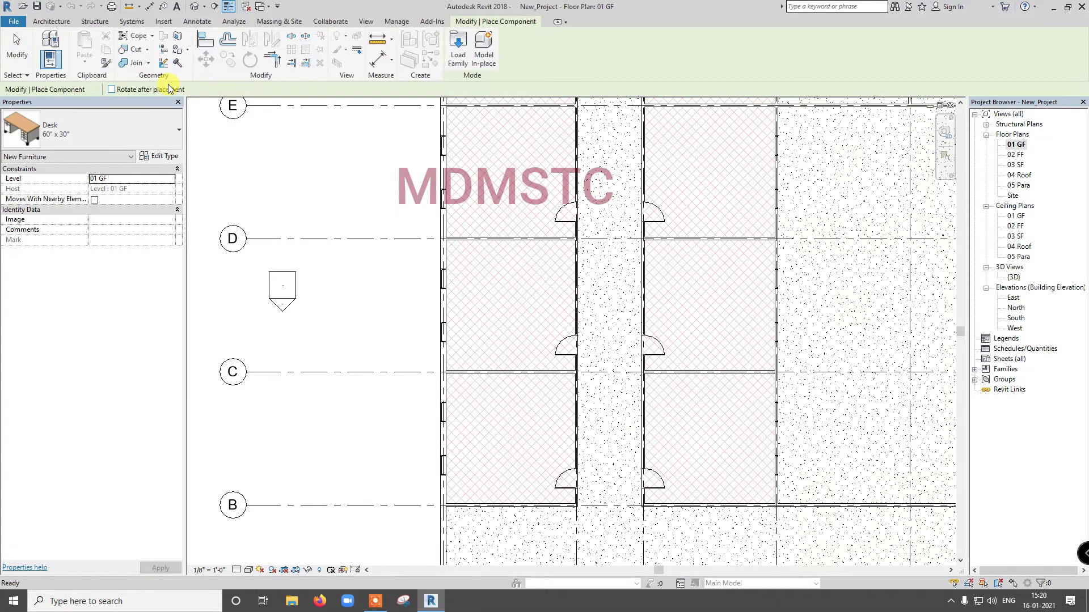
click(462, 64)
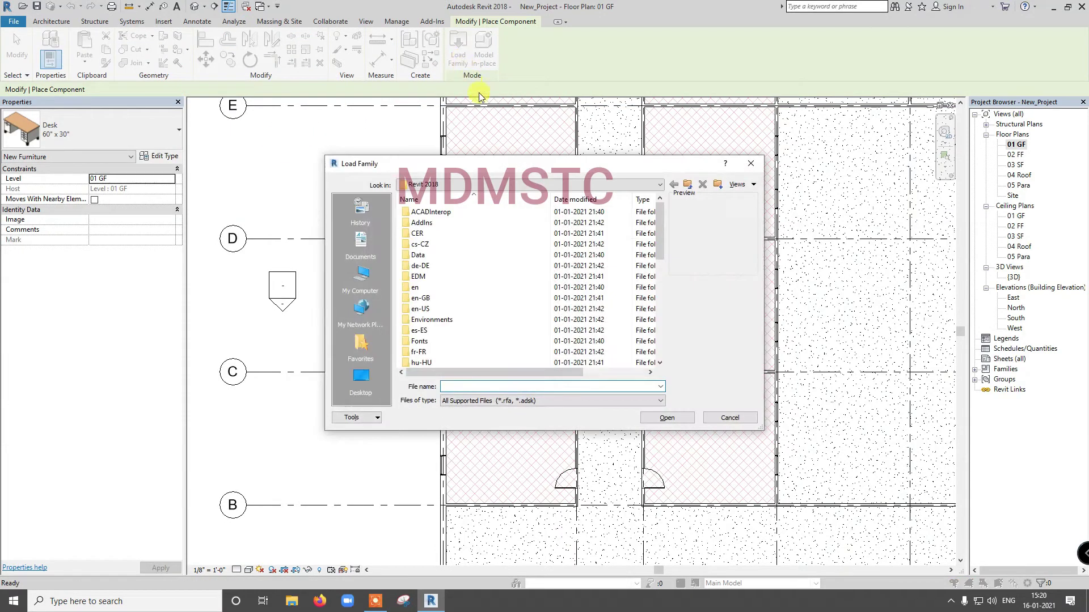
click(505, 185)
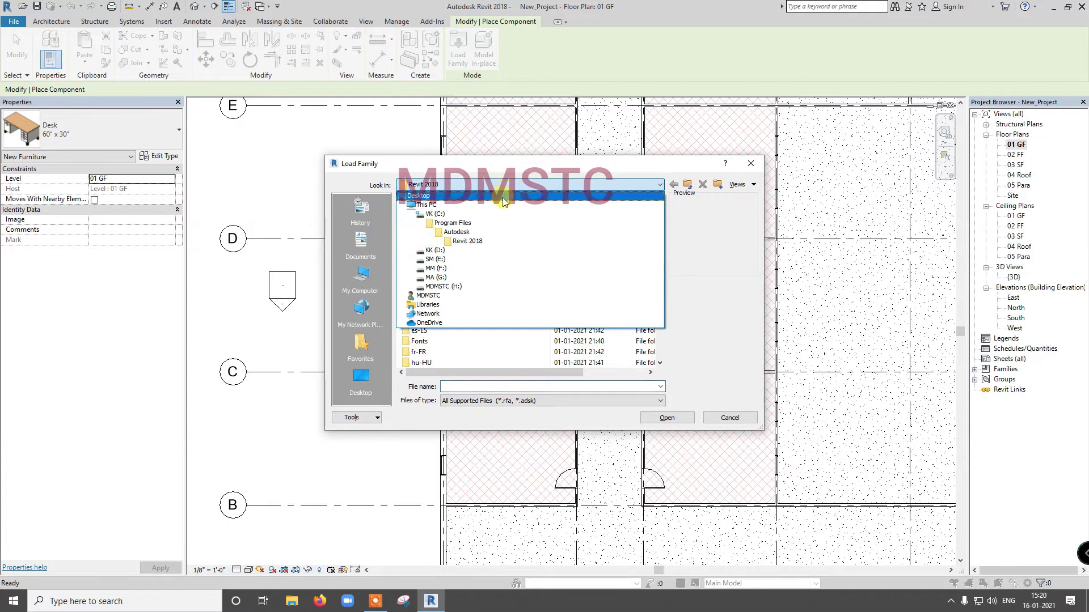
click(516, 388)
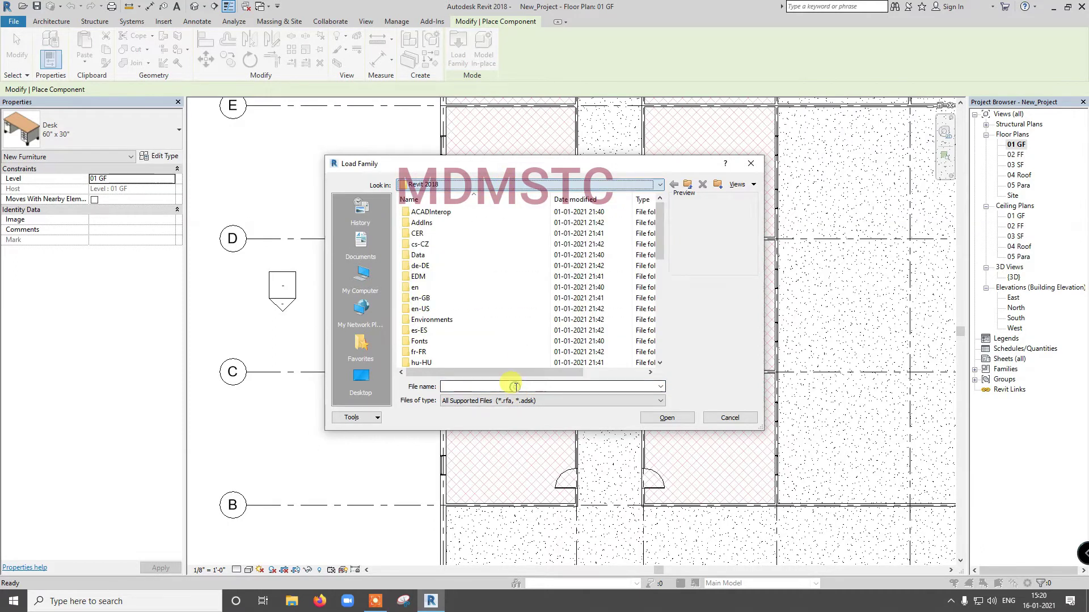
text(c:\prog)
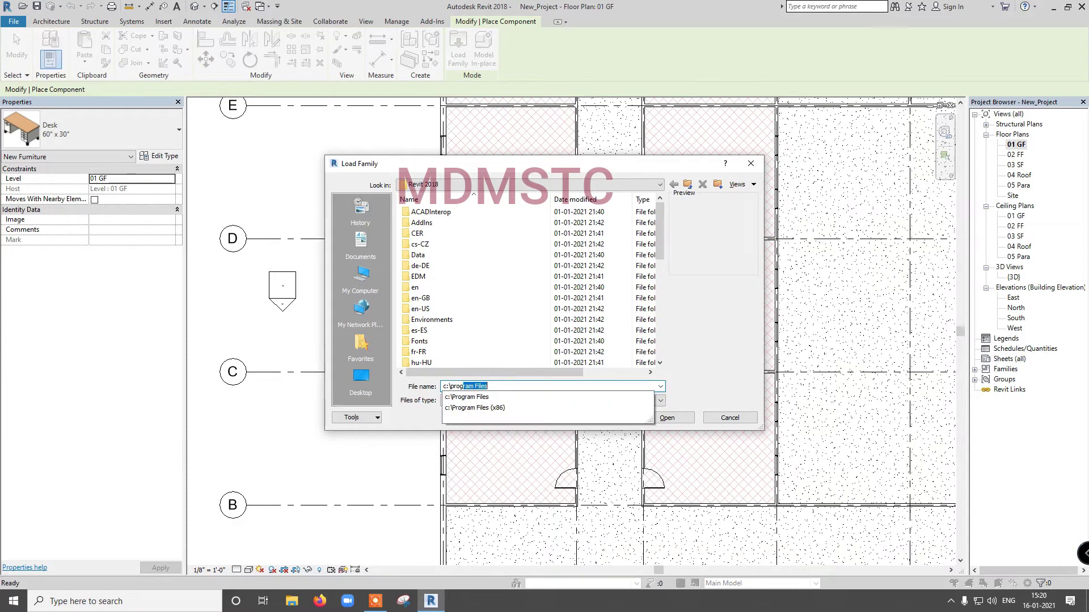
text(ramdata)
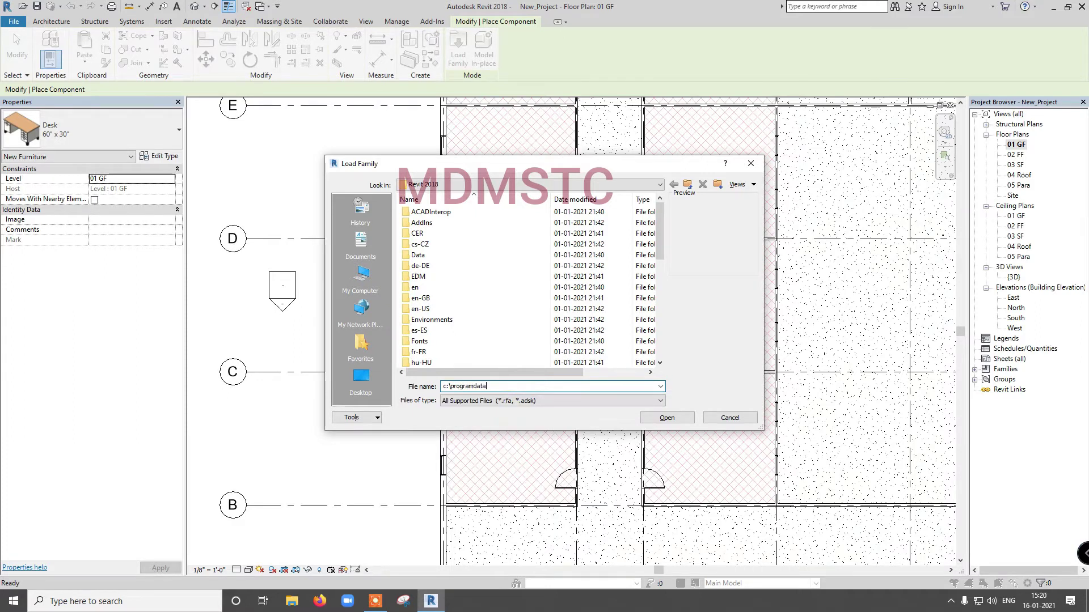
key(Return)
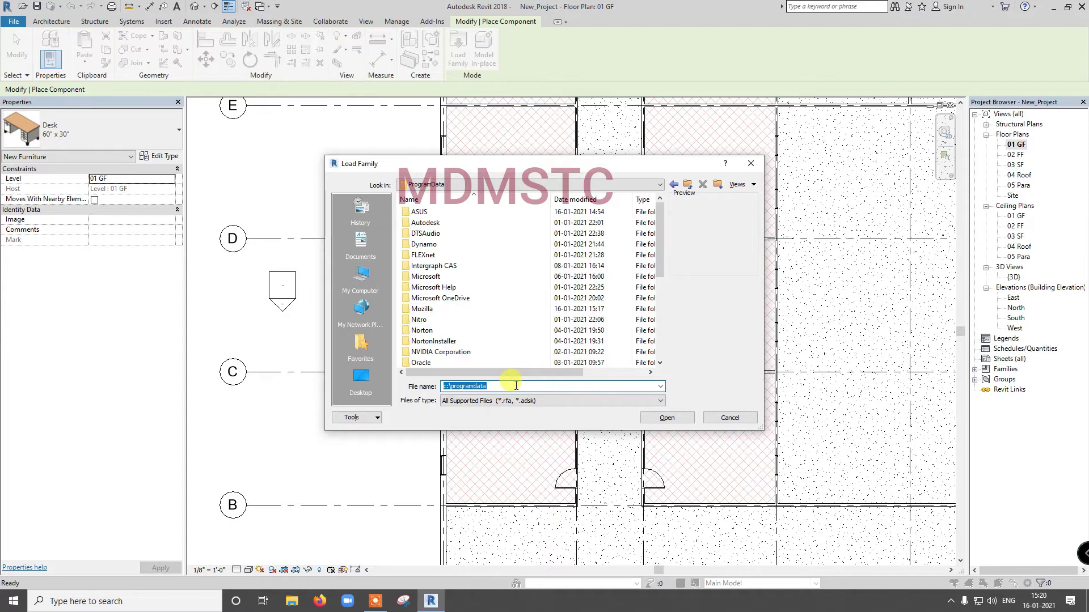
Browse to the Furniture folder under Autodesk, RVT 2018, Libraries, US Imperial
double_click(439, 223)
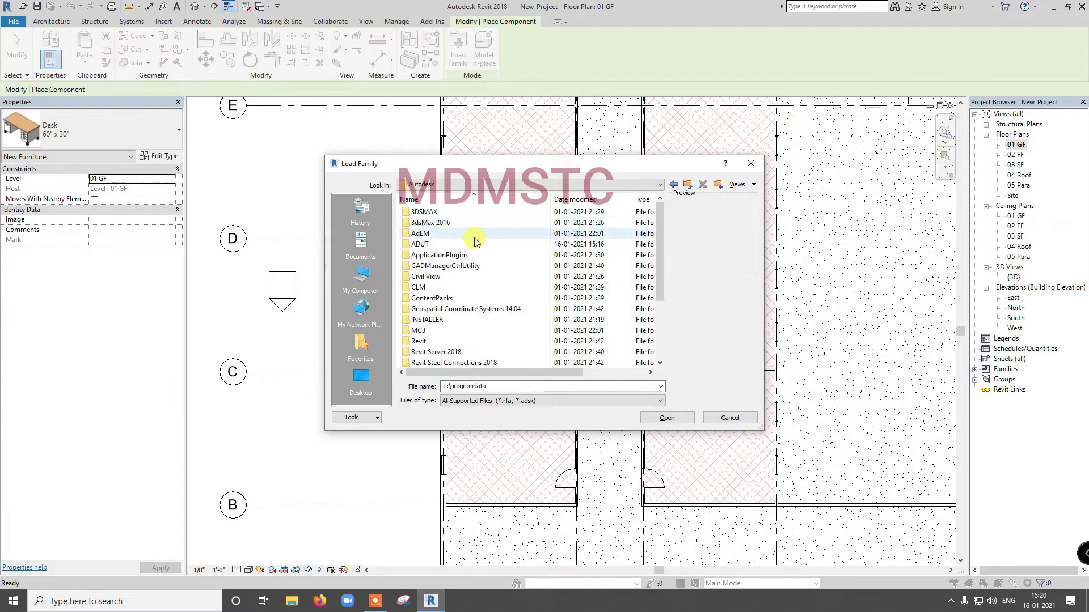
scroll(462, 253, down, 3)
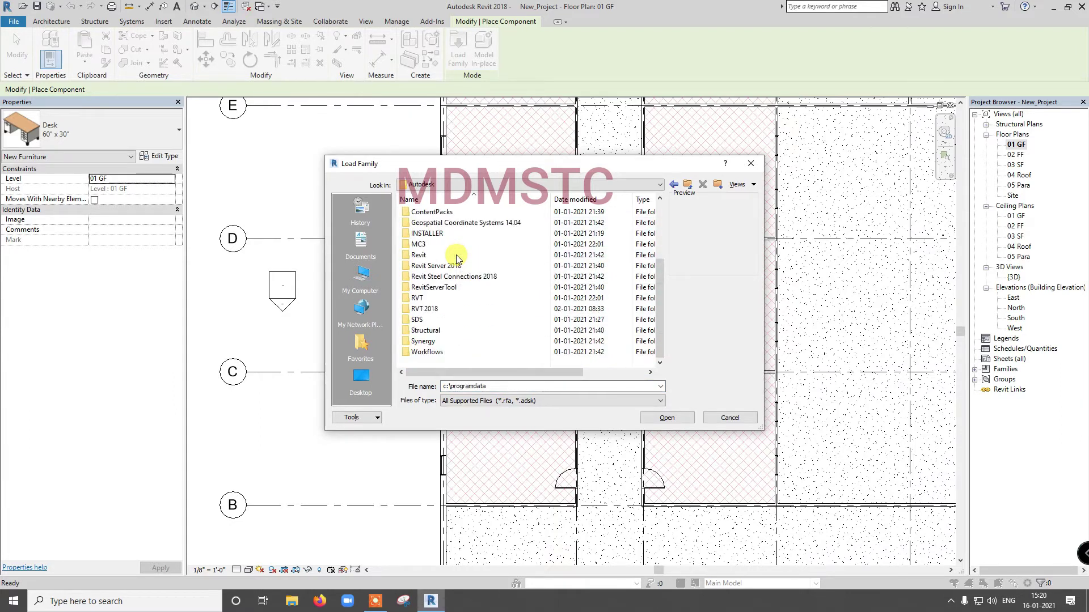
double_click(451, 309)
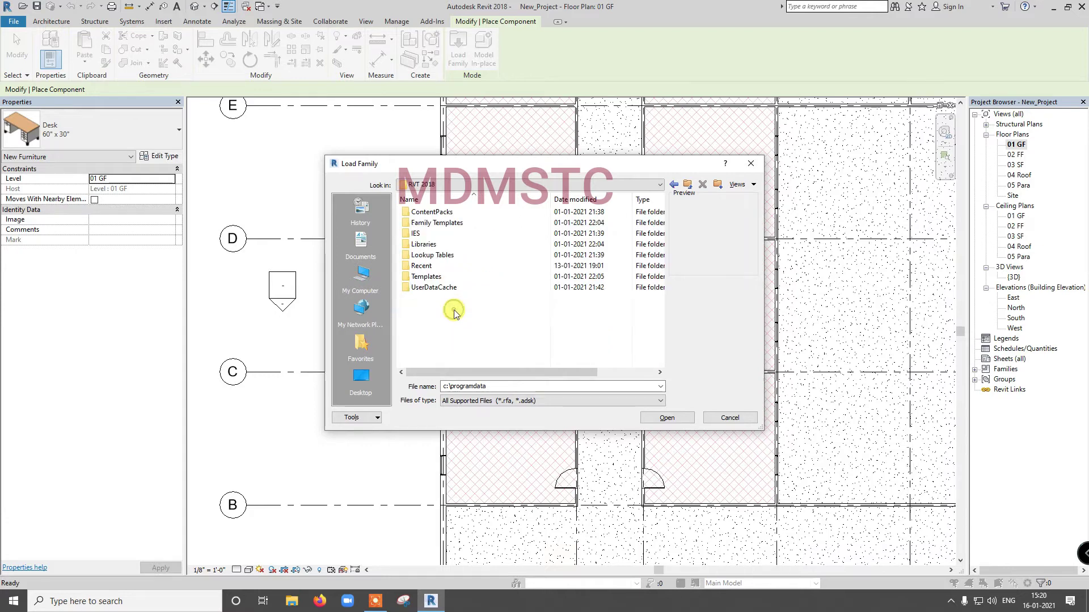
double_click(434, 246)
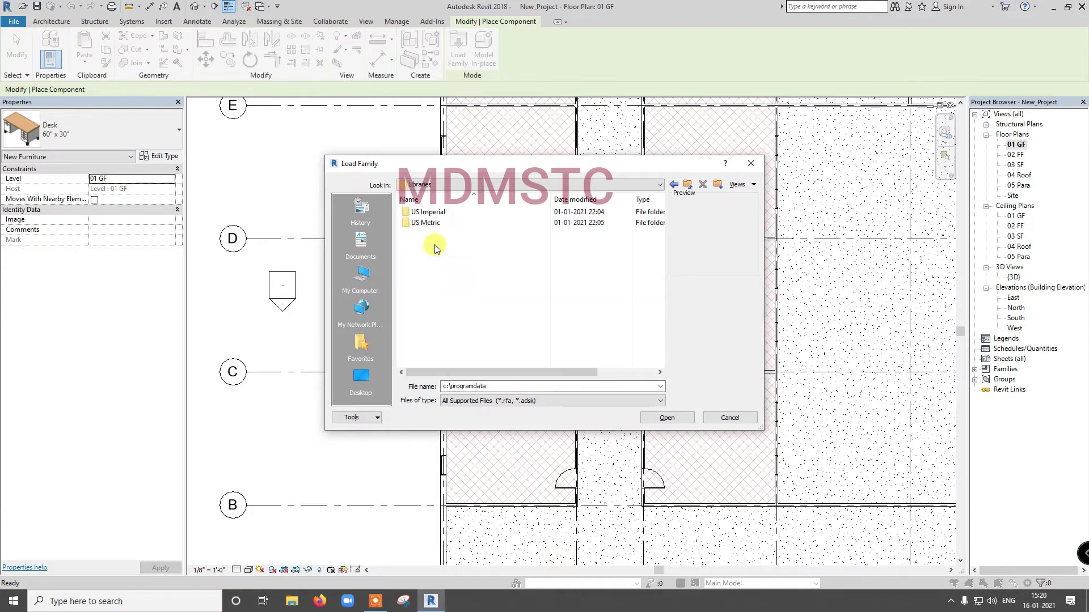
double_click(437, 213)
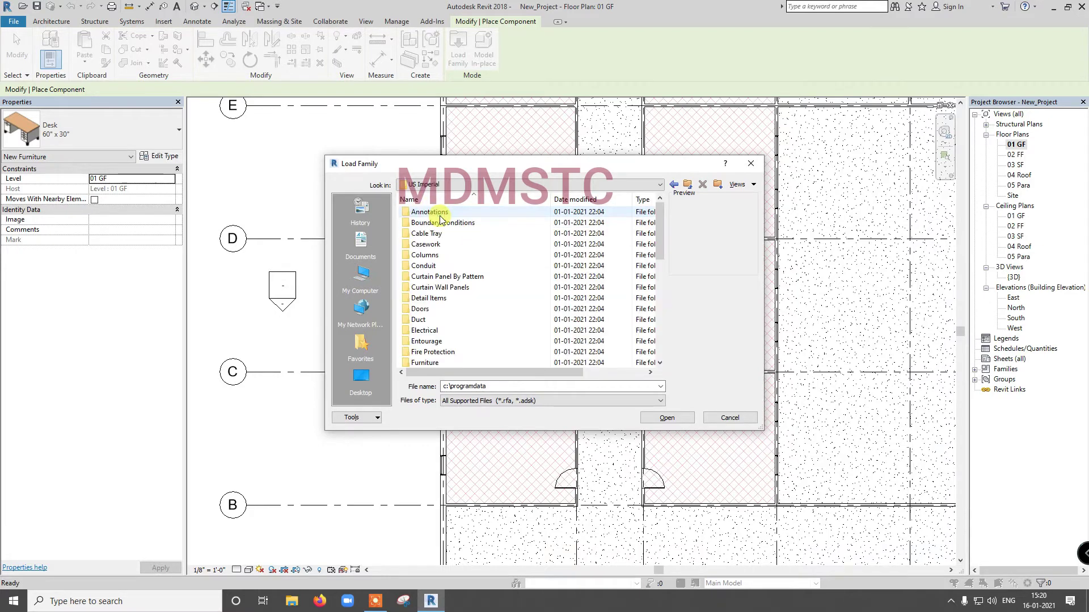
double_click(429, 364)
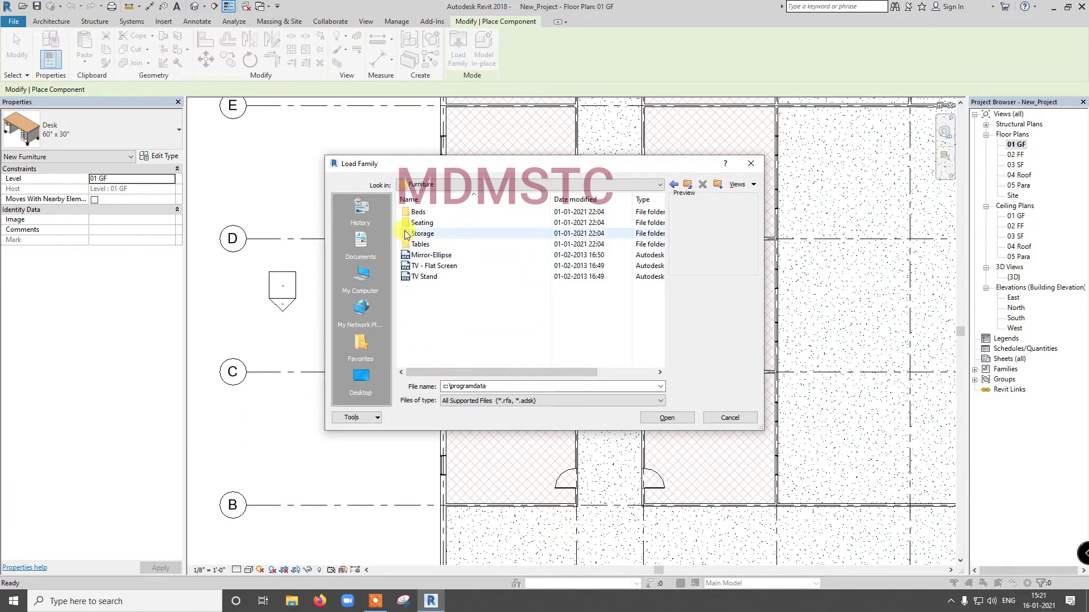
Preview the bed families from Bed-Box to Bed-Shaker in the Beds folder
double_click(420, 213)
click(421, 212)
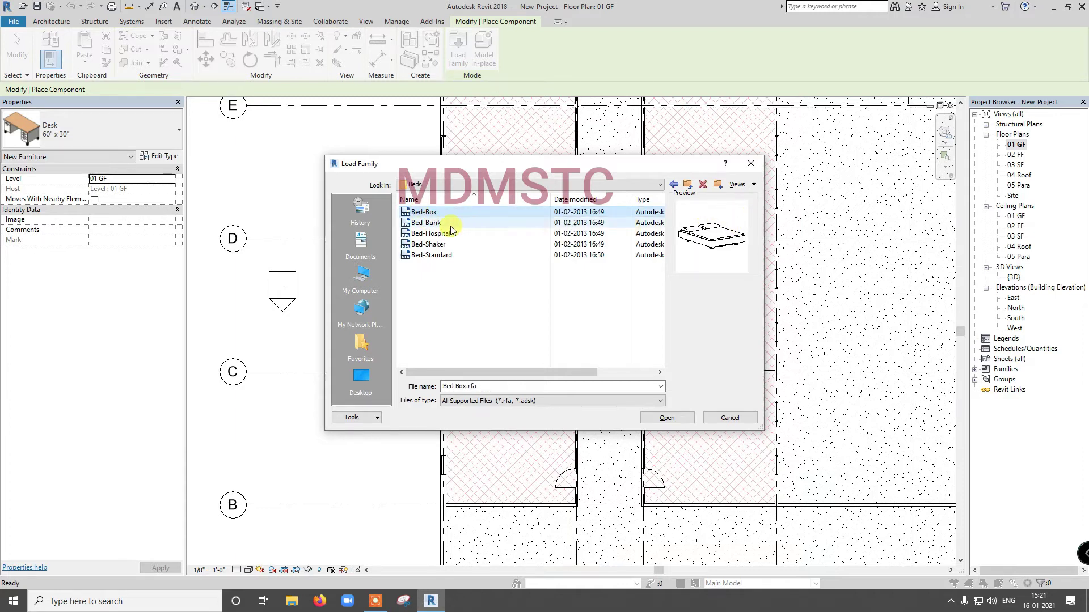
key(Down)
key(Down)
key(Down)
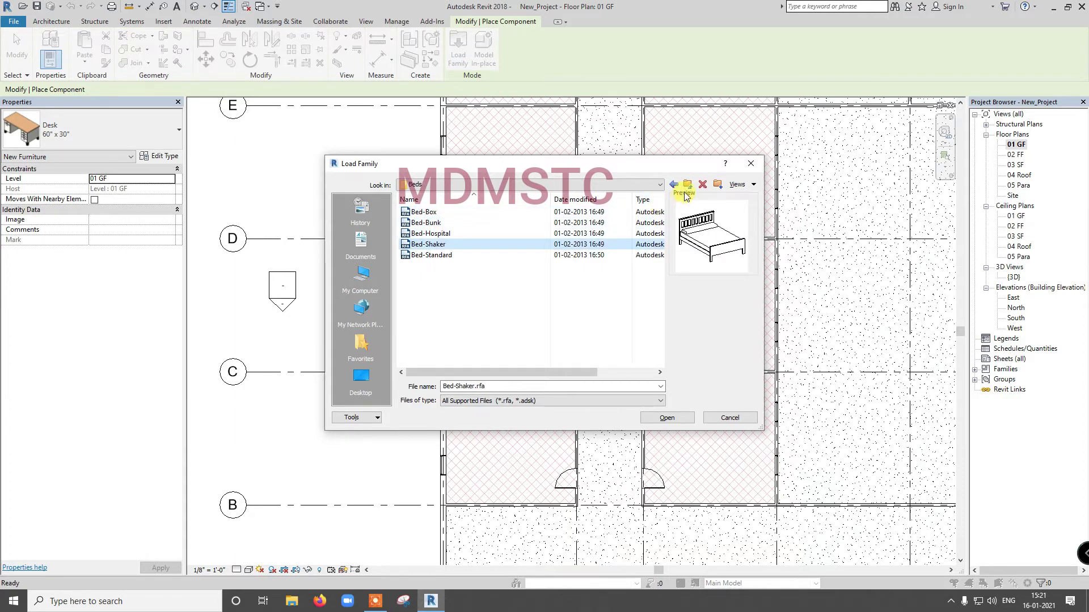
Switch to the Seating folder and preview its chair families, including Chair-Breuer, Chair-Desk, Chair-Executive and Chair-Stacking
click(687, 184)
double_click(444, 233)
key(Down)
key(Down)
key(Down)
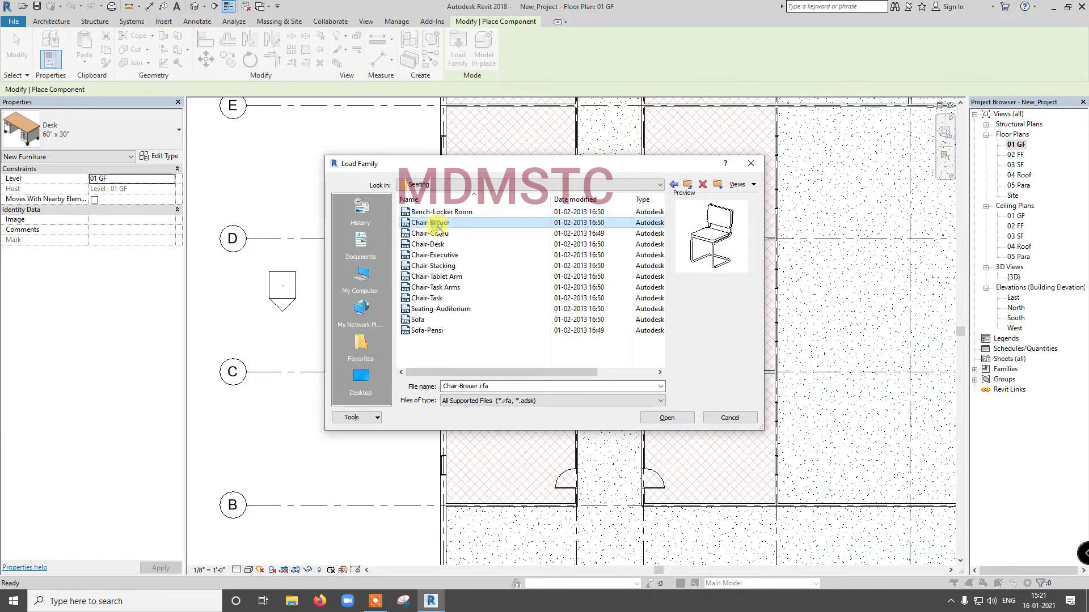
click(431, 244)
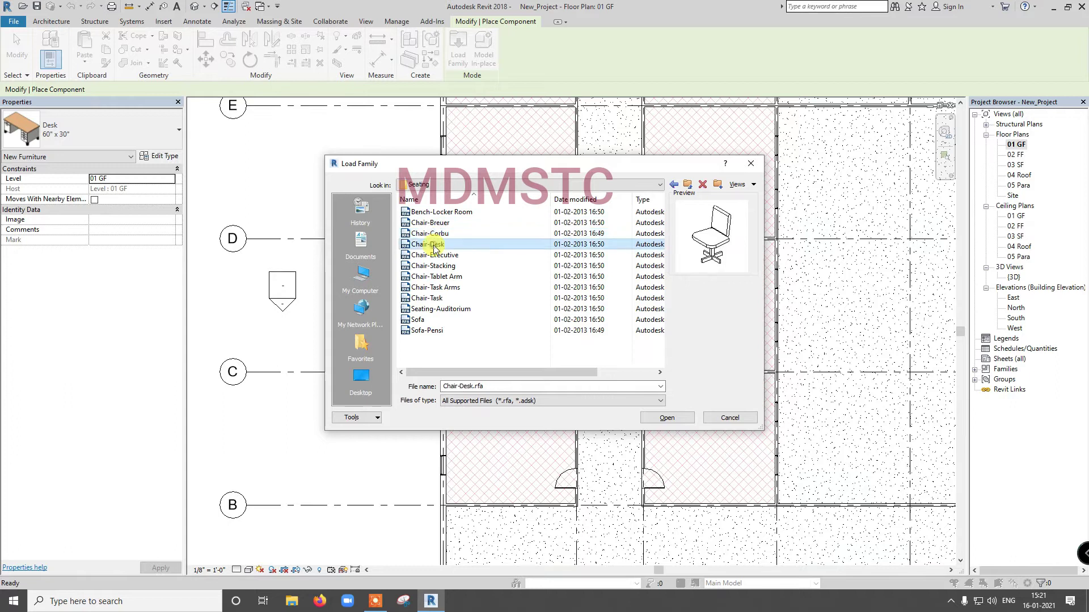
click(436, 256)
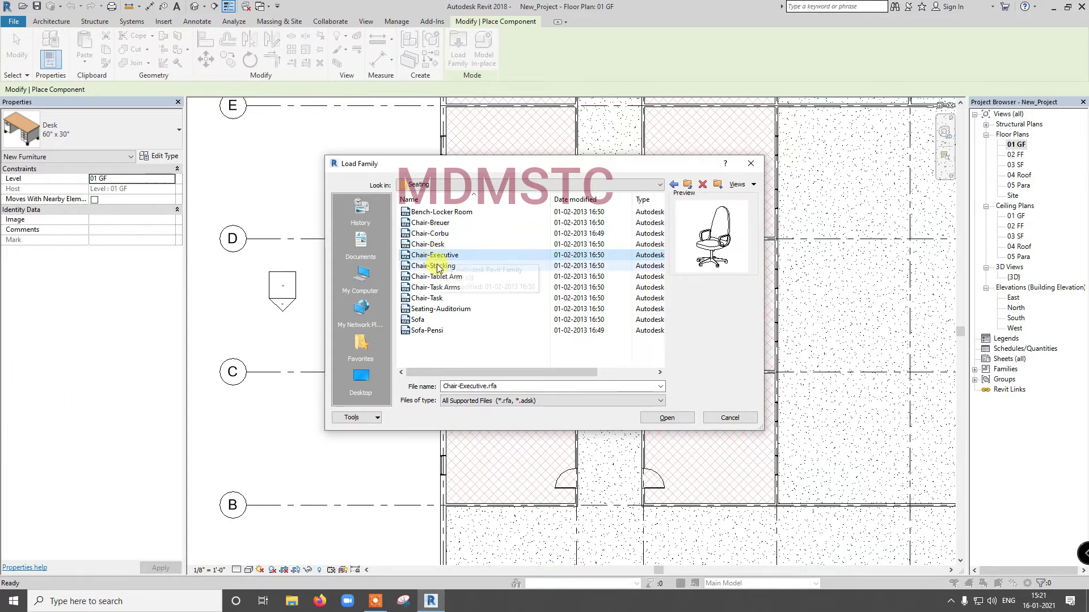
click(440, 265)
click(442, 255)
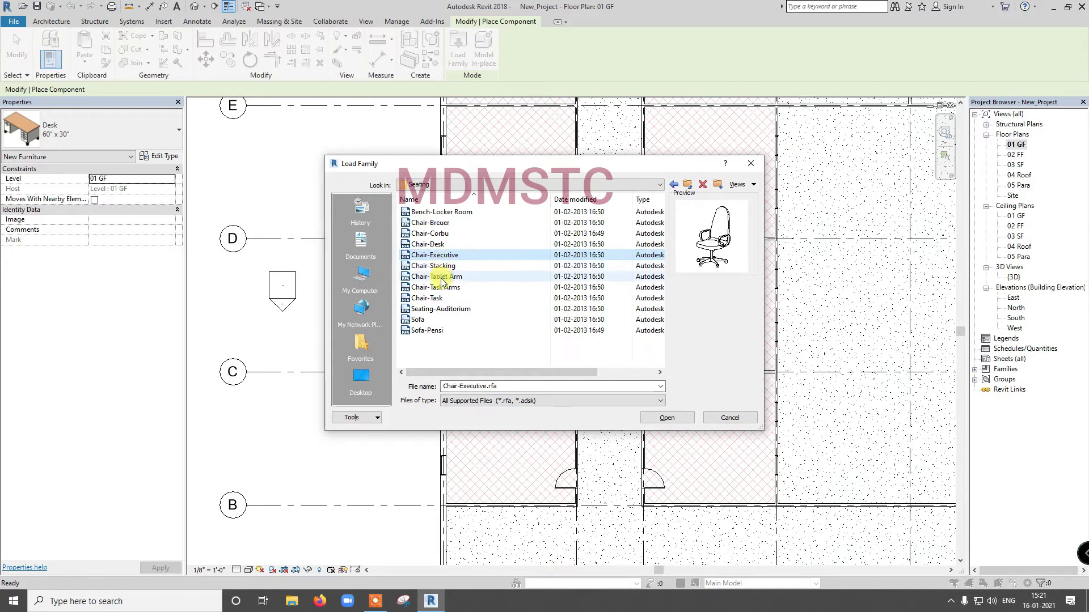
Preview the remaining seating families from Chair-Tablet Arm to Sofa-Pensi
click(442, 277)
click(445, 287)
click(443, 298)
click(441, 288)
click(446, 278)
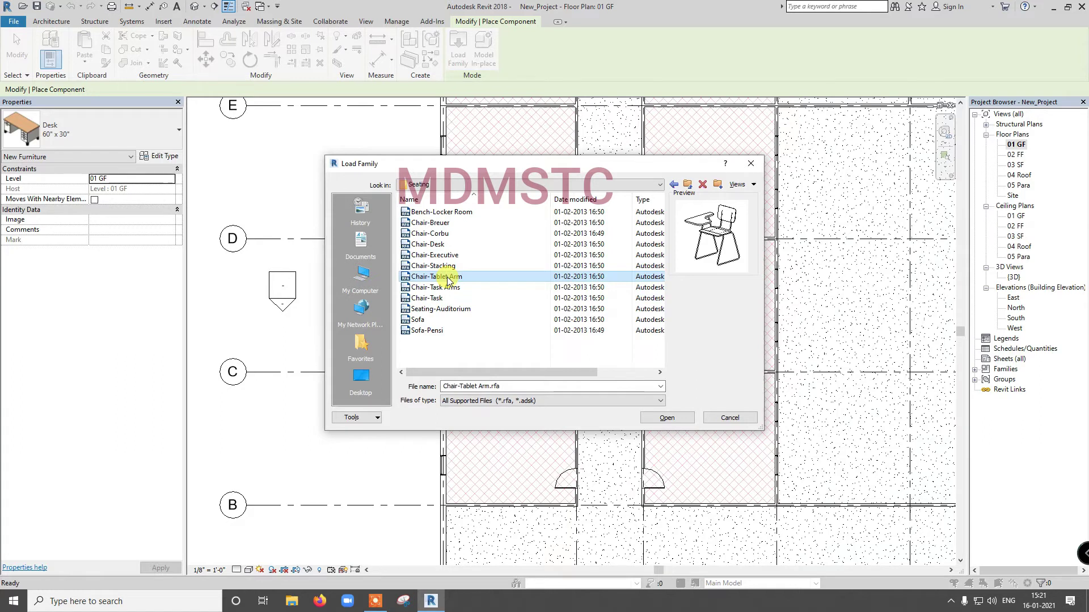
click(438, 300)
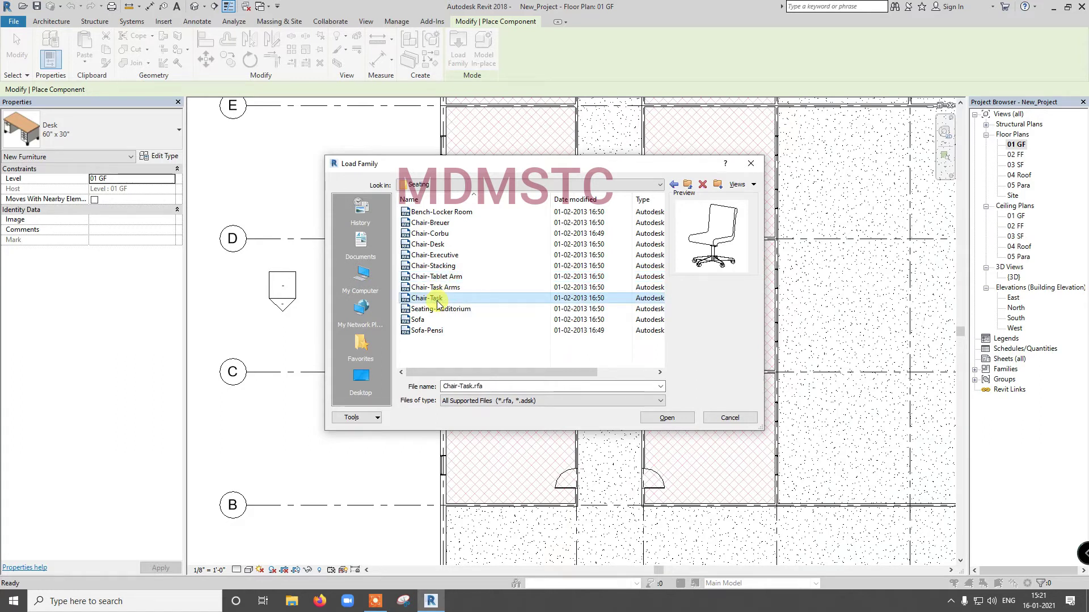
click(438, 309)
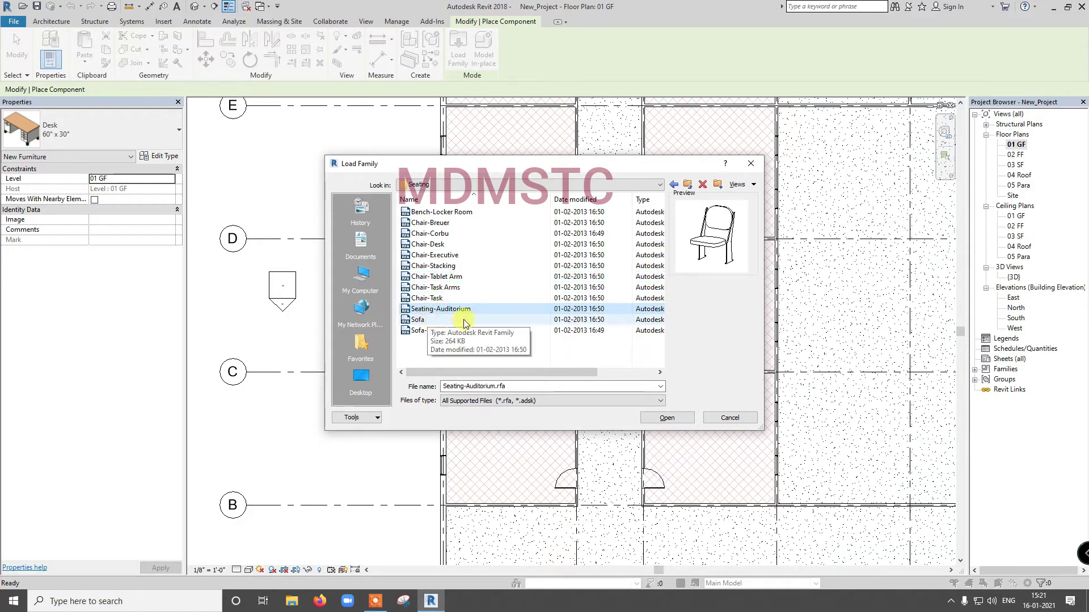
click(421, 321)
click(427, 331)
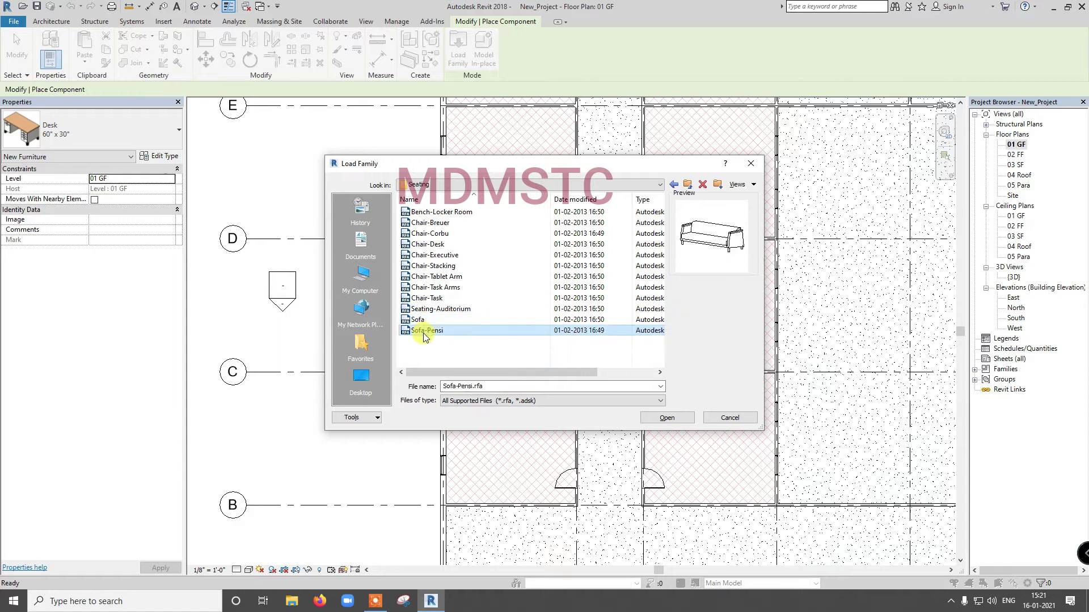
Load the Chair-Executive family and place one chair near the upper wall of the westernmost room between grids E and F
click(435, 255)
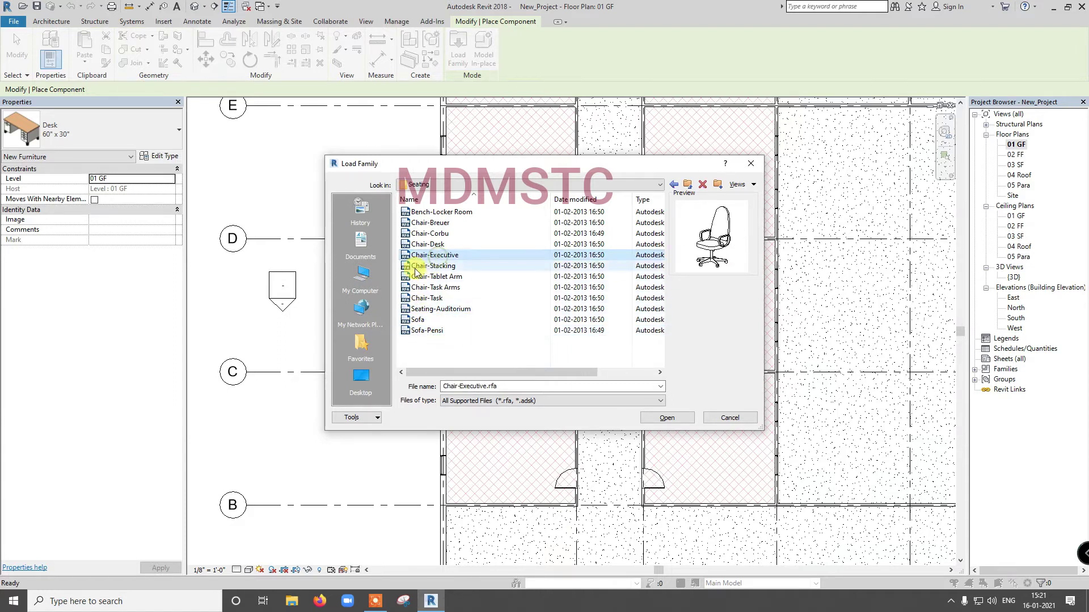
click(666, 418)
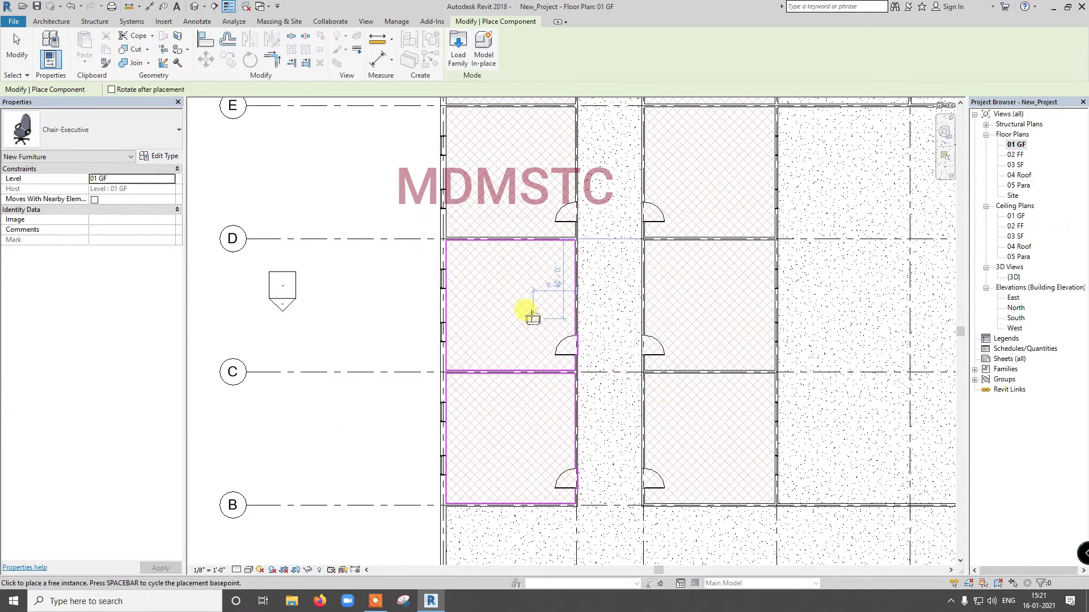
scroll(518, 299, down, 2)
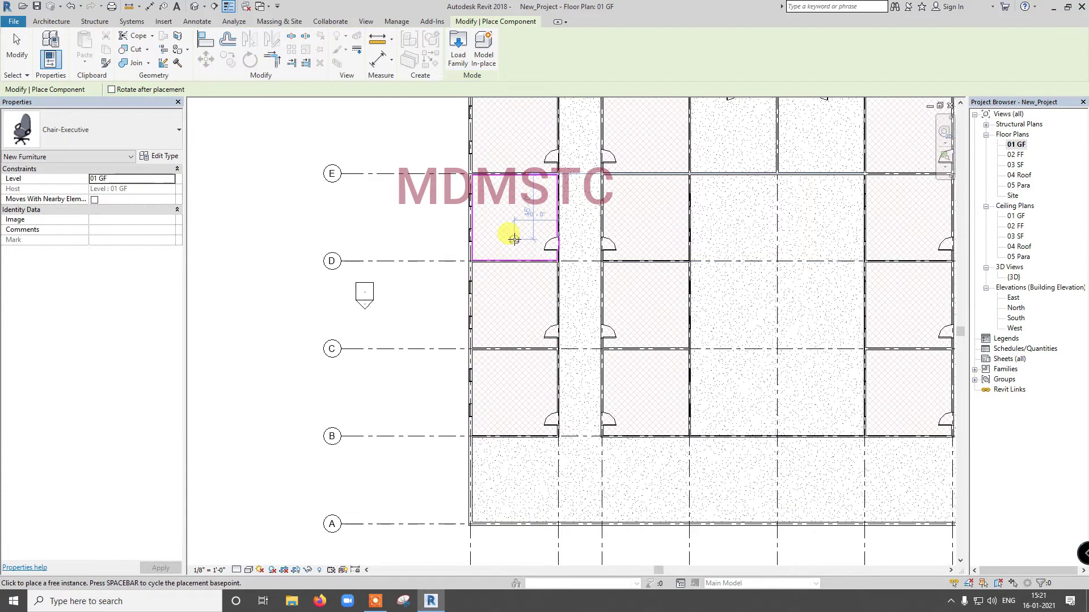
scroll(510, 234, down, 2)
scroll(522, 181, up, 6)
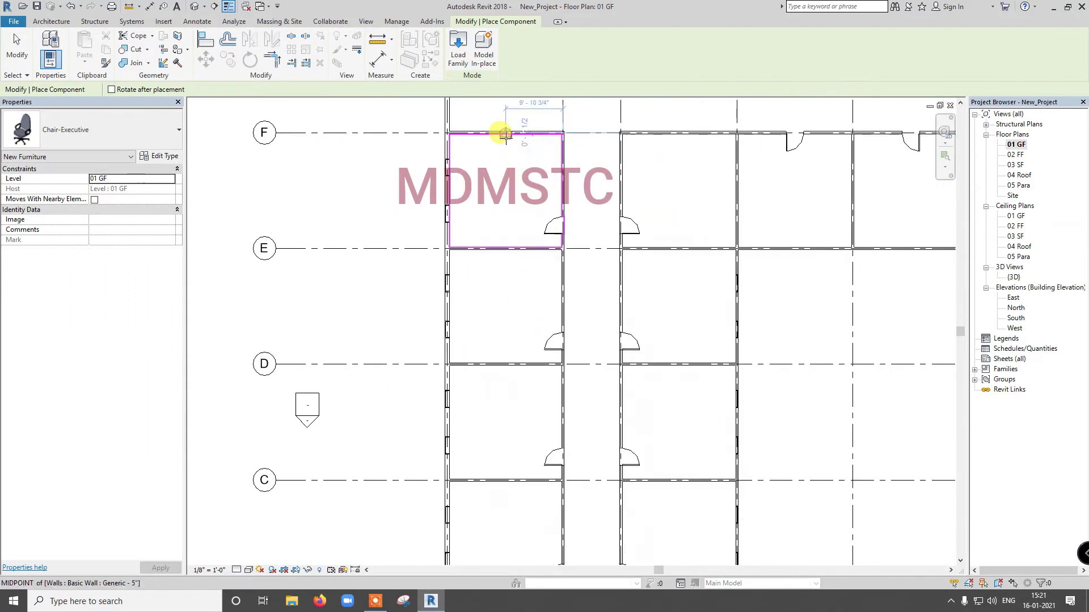
scroll(501, 146, up, 2)
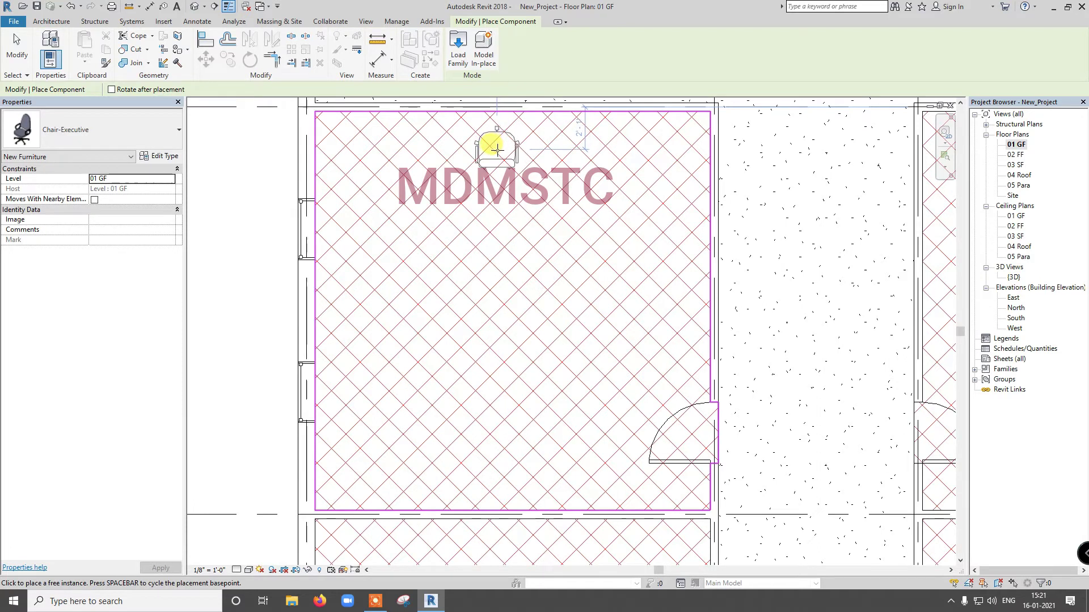
click(497, 148)
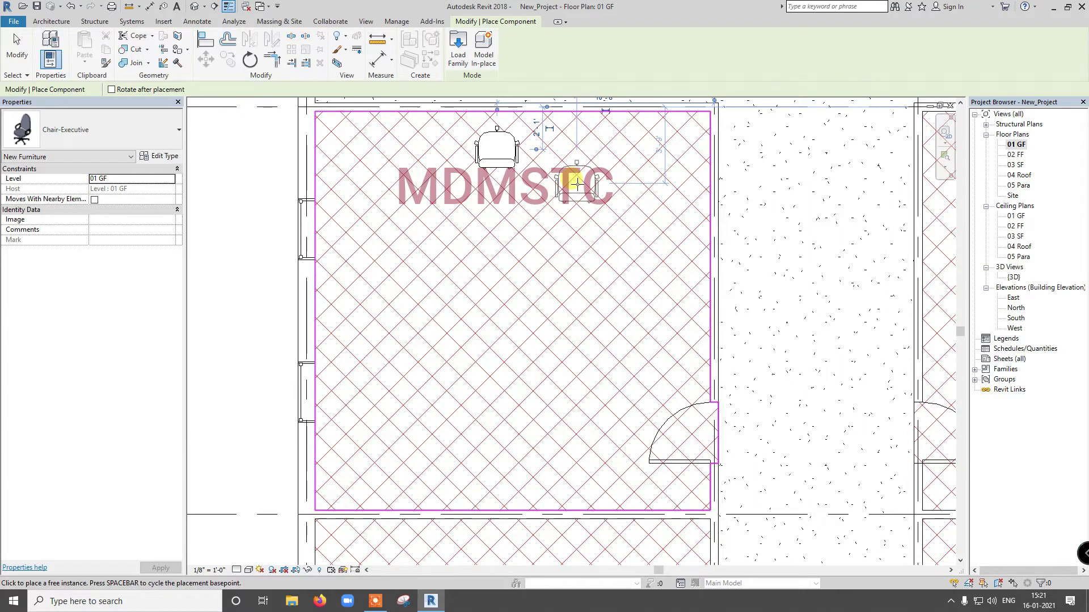
key(Escape)
key(Escape)
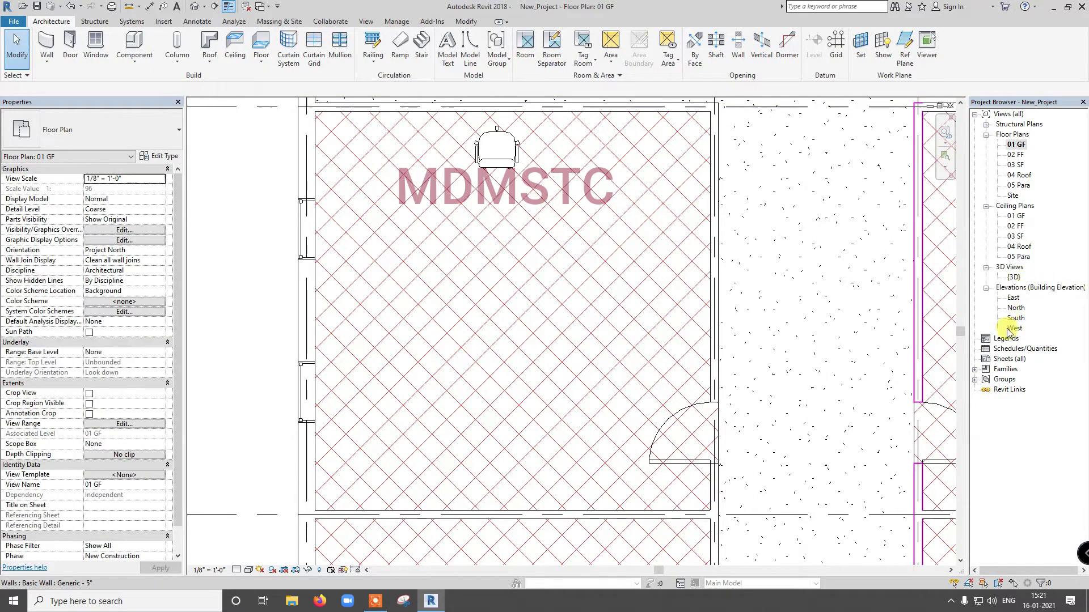
Open the 3D view and examine the placed executive chair inside its room
double_click(1012, 277)
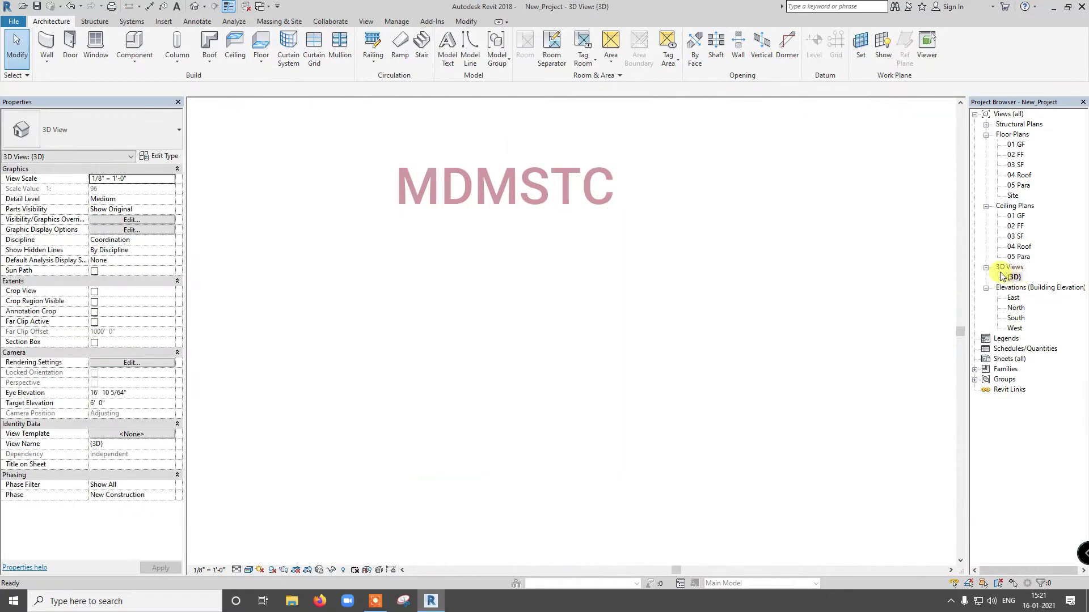
scroll(495, 211, up, 6)
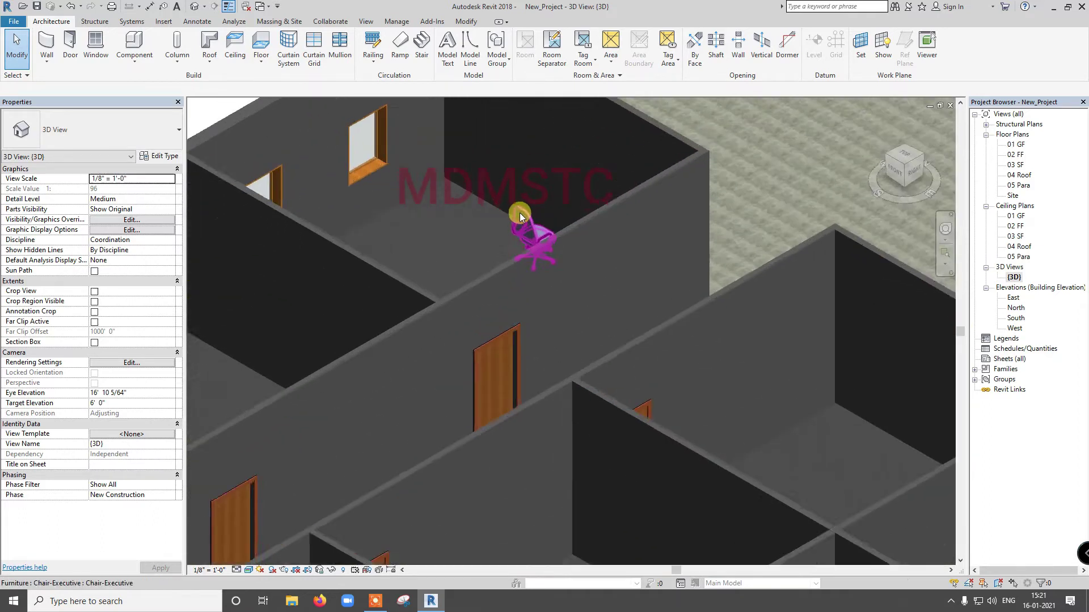
click(528, 220)
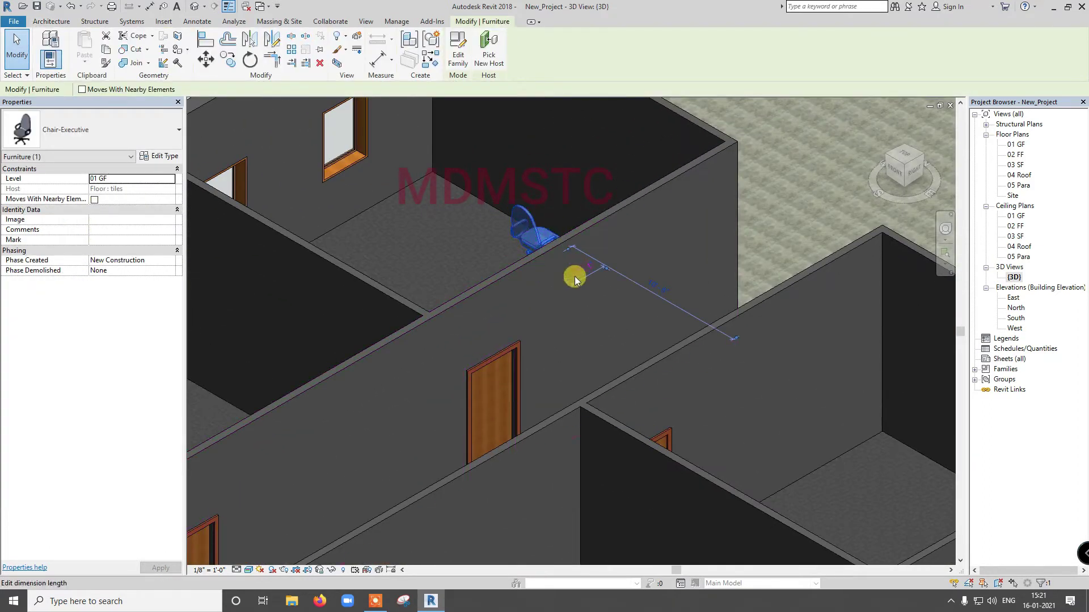
scroll(574, 260, up, 2)
scroll(574, 241, down, 5)
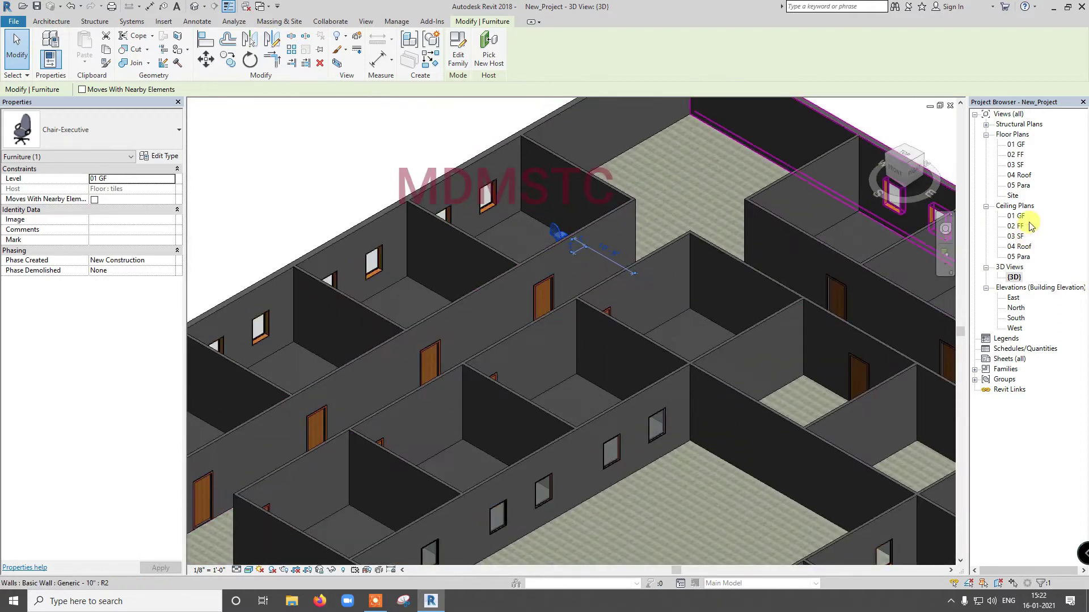
In the 01 GF floor plan, rotate the executive chair 180° so its backrest is towards the room's upper wall
click(1018, 145)
double_click(1018, 146)
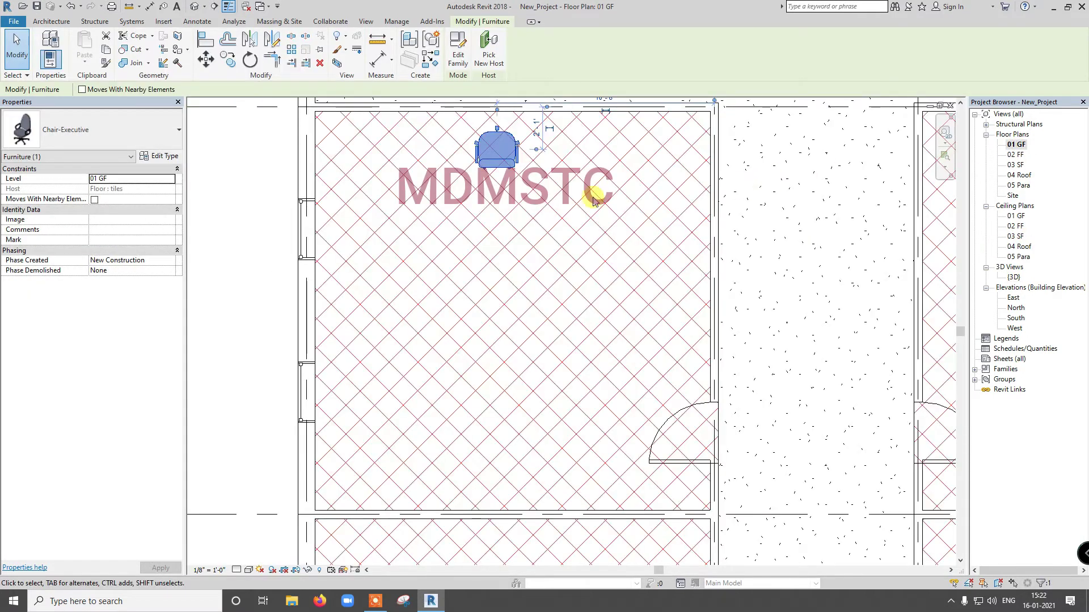
scroll(533, 147, up, 5)
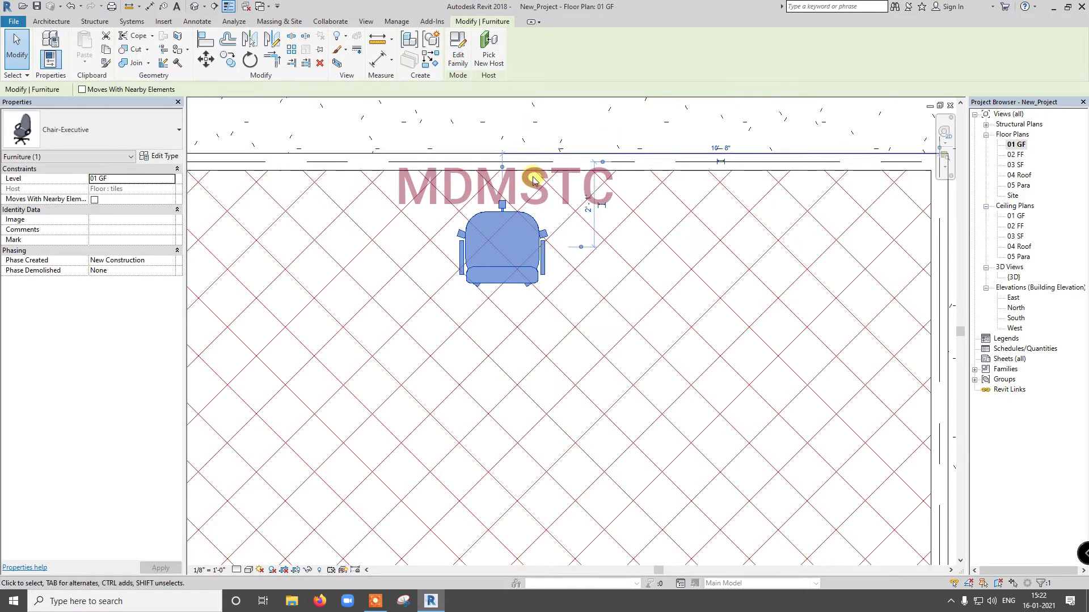
click(249, 60)
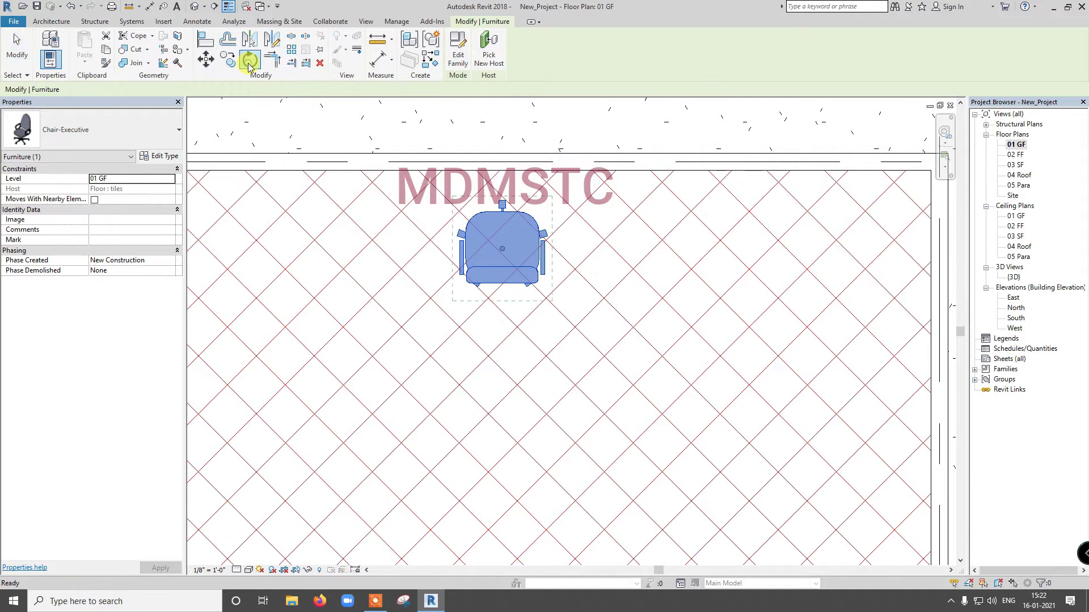
click(584, 249)
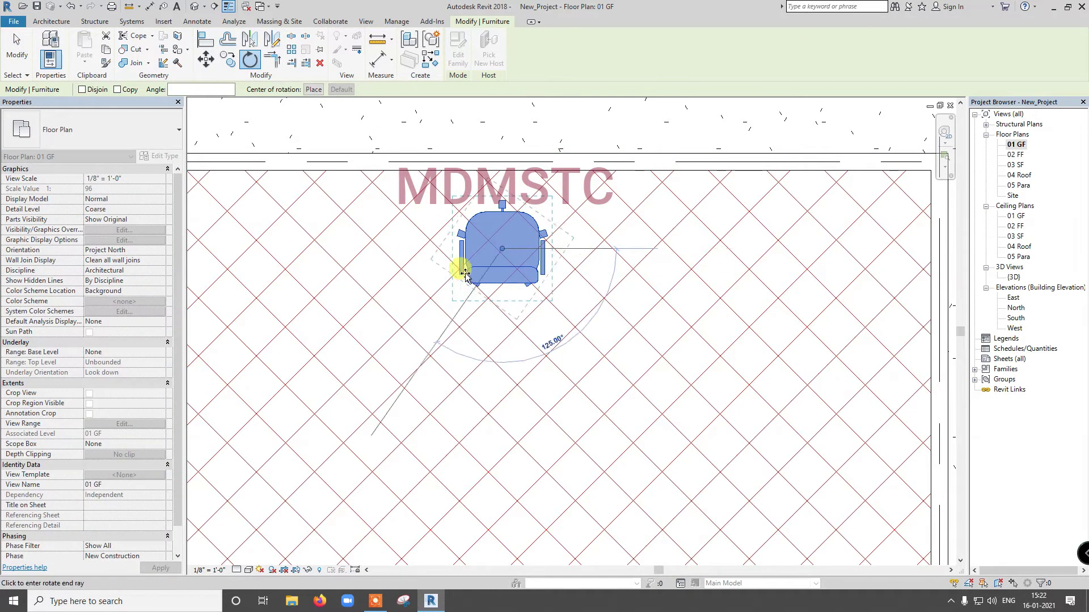
click(408, 249)
key(space)
key(space)
key(space)
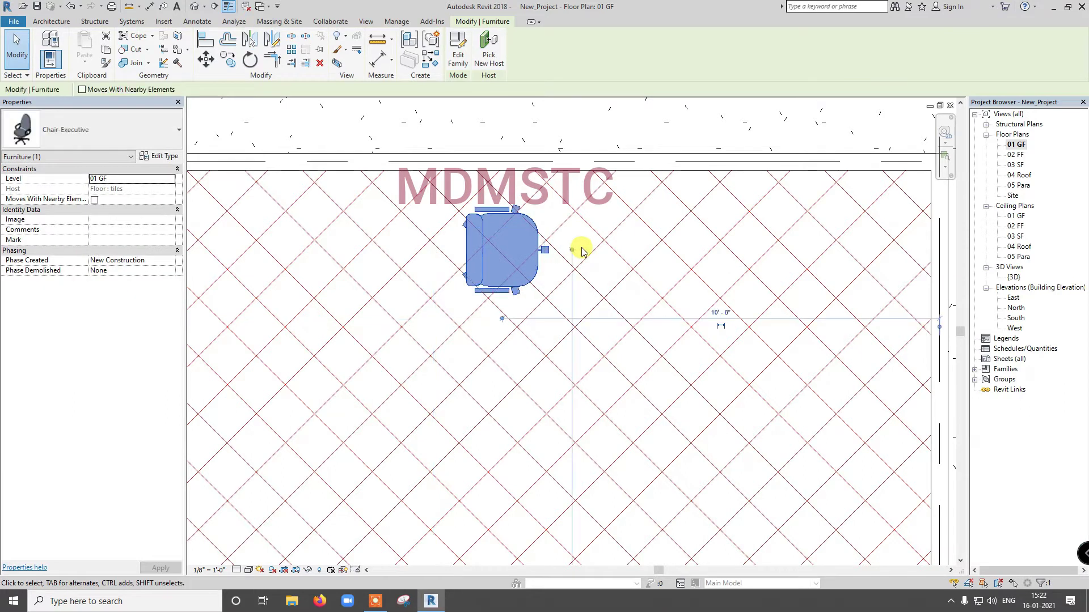
key(space)
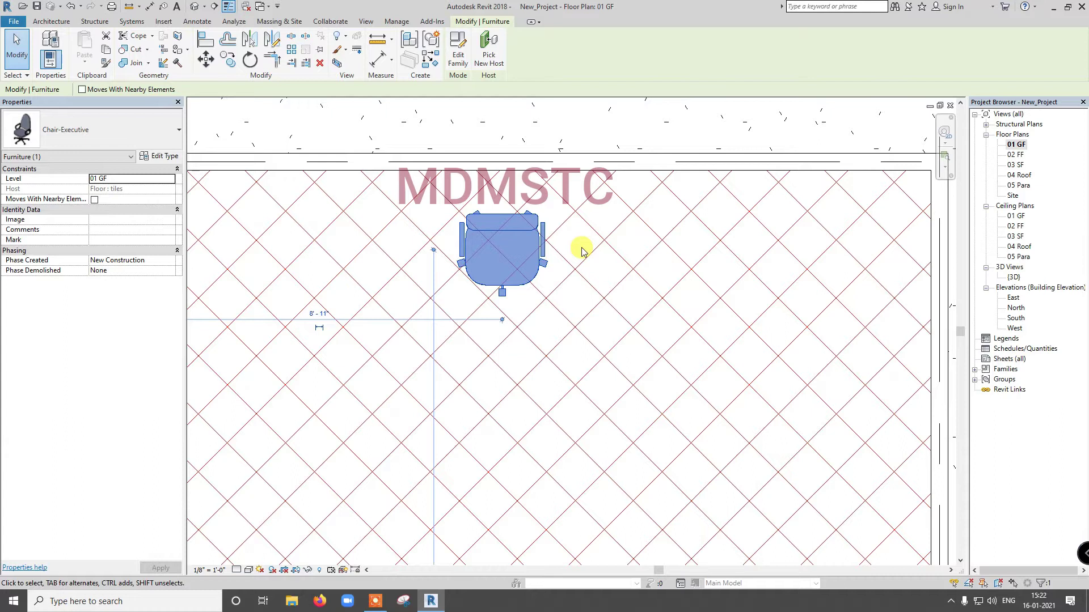
Move the executive chair a short distance west, parallel to the room's upper wall
scroll(558, 243, down, 2)
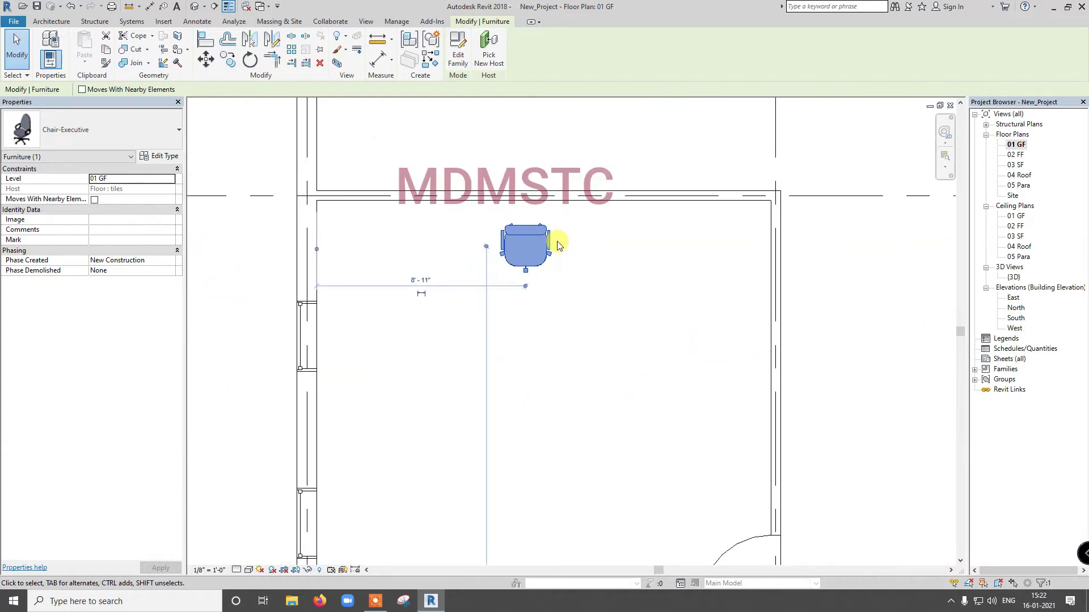
click(206, 60)
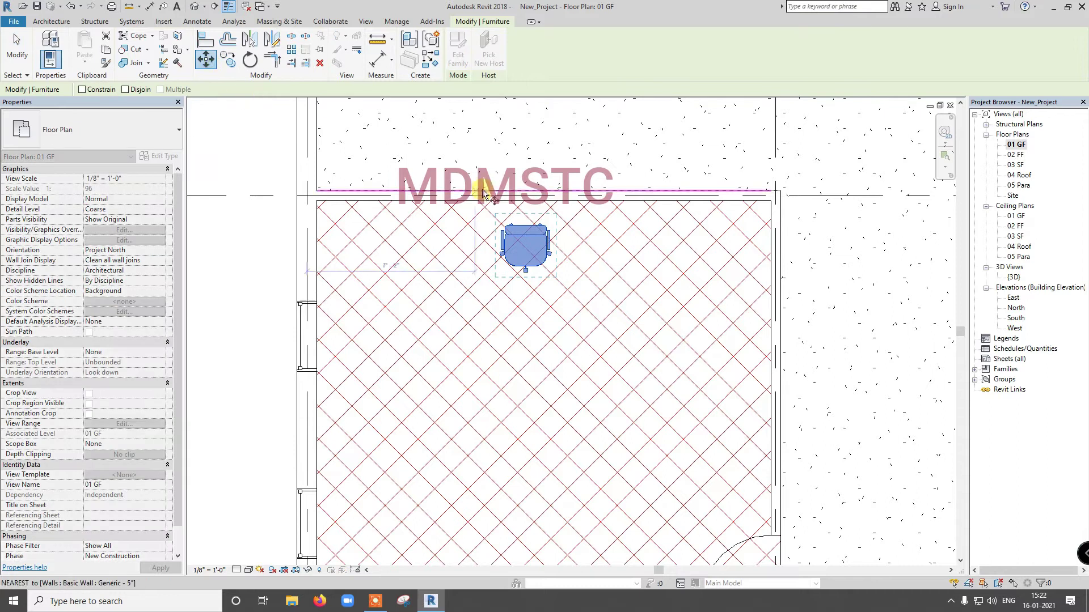
click(504, 169)
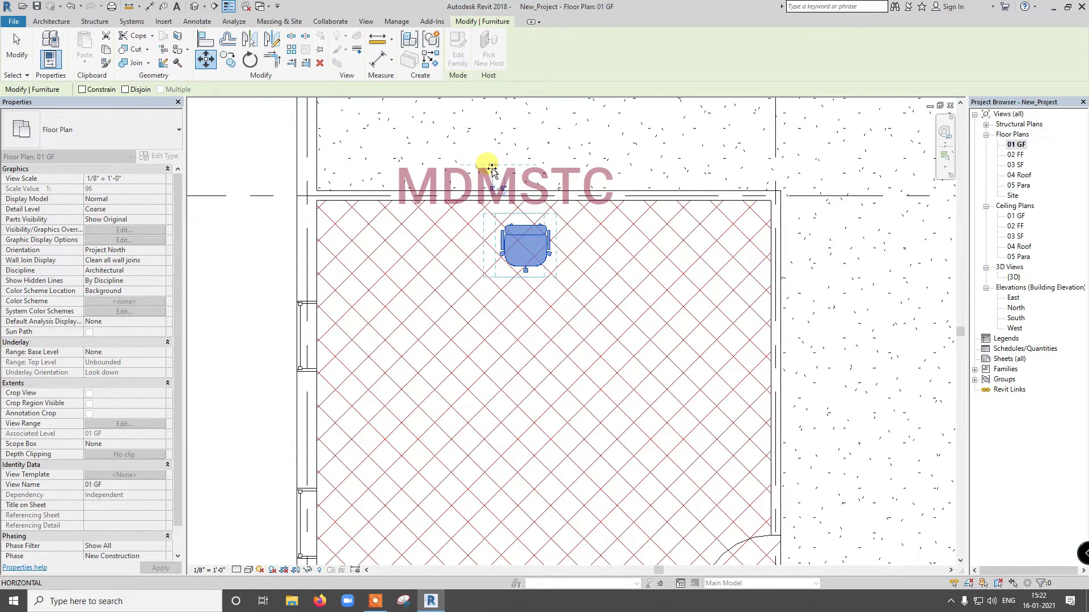
click(491, 170)
Nudge the executive chair east and slightly towards the upper wall, to 9' - 9" from the west wall, and deselect it
key(Right)
key(Right)
key(Right)
key(Right)
key(Right)
key(Right)
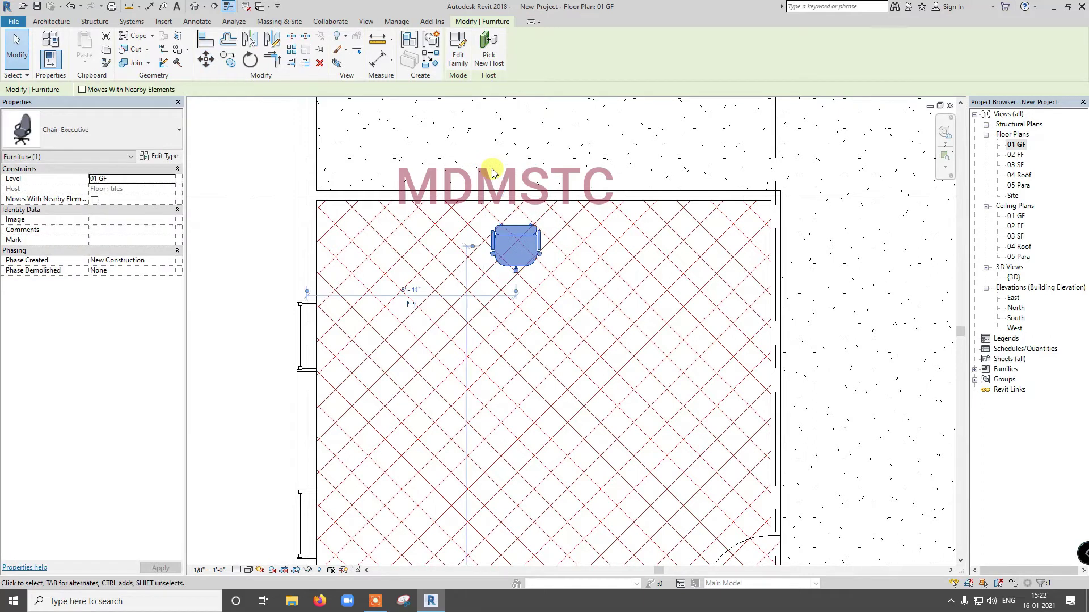
key(Right)
key(Right)
key(Right)
key(Right)
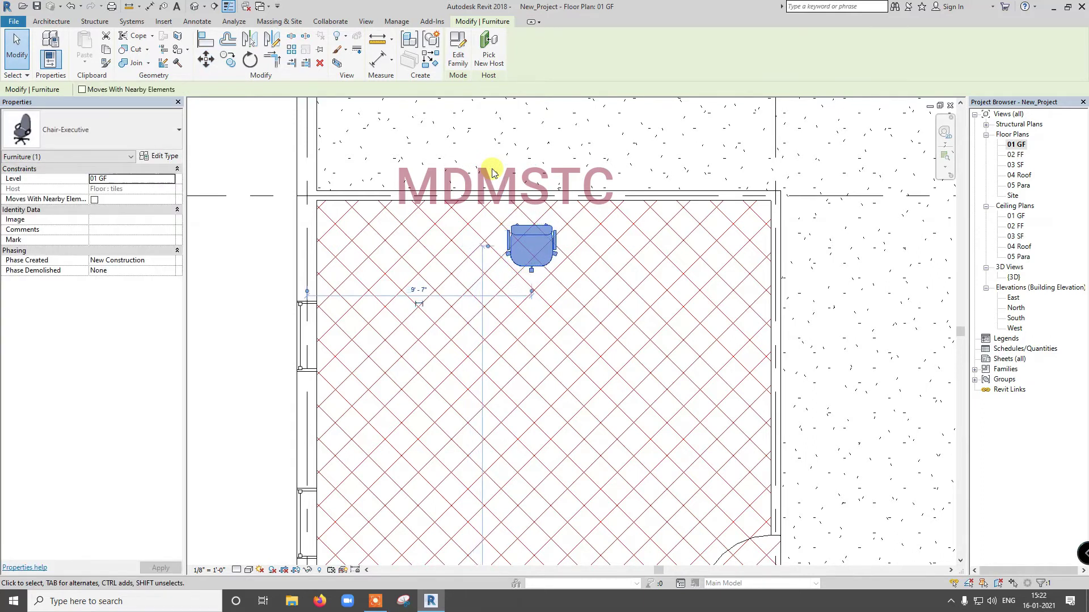
key(Down)
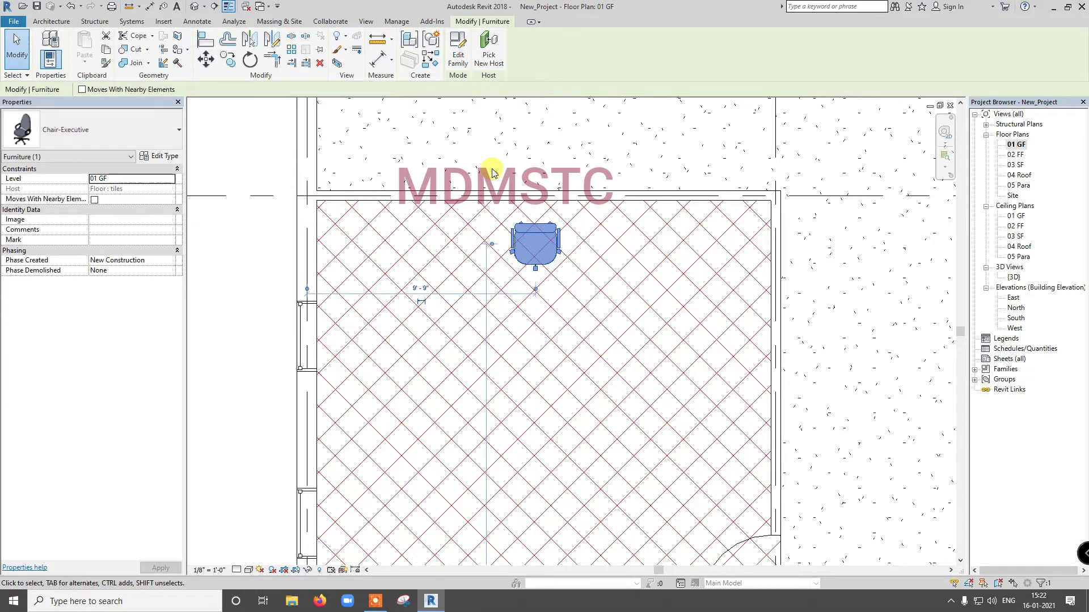
click(486, 164)
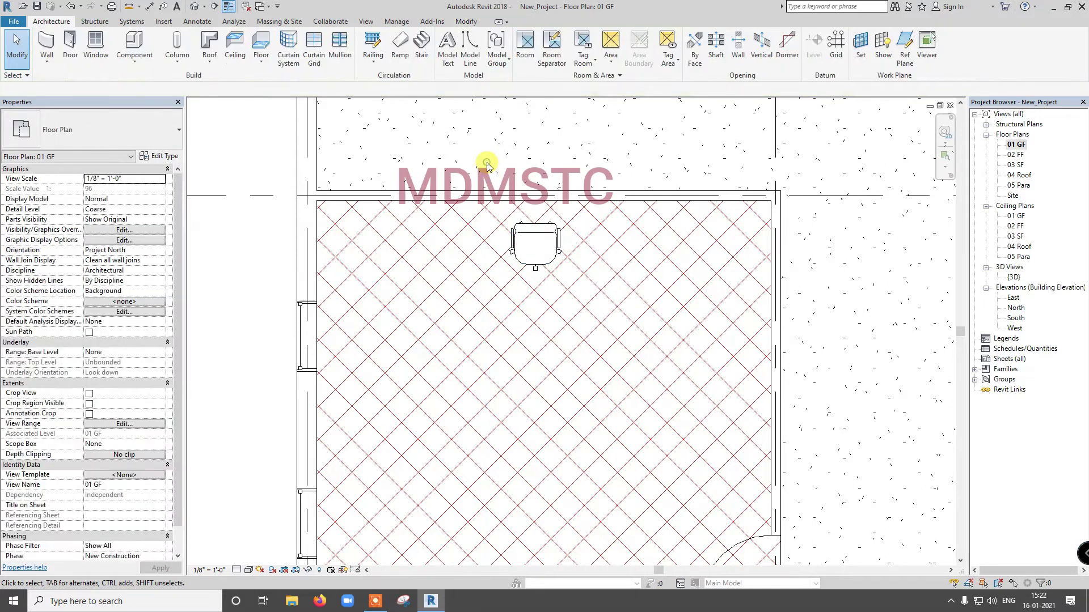
Place one 60" x 30" Desk directly in front of the executive chair on level 01 GF
click(139, 60)
click(149, 82)
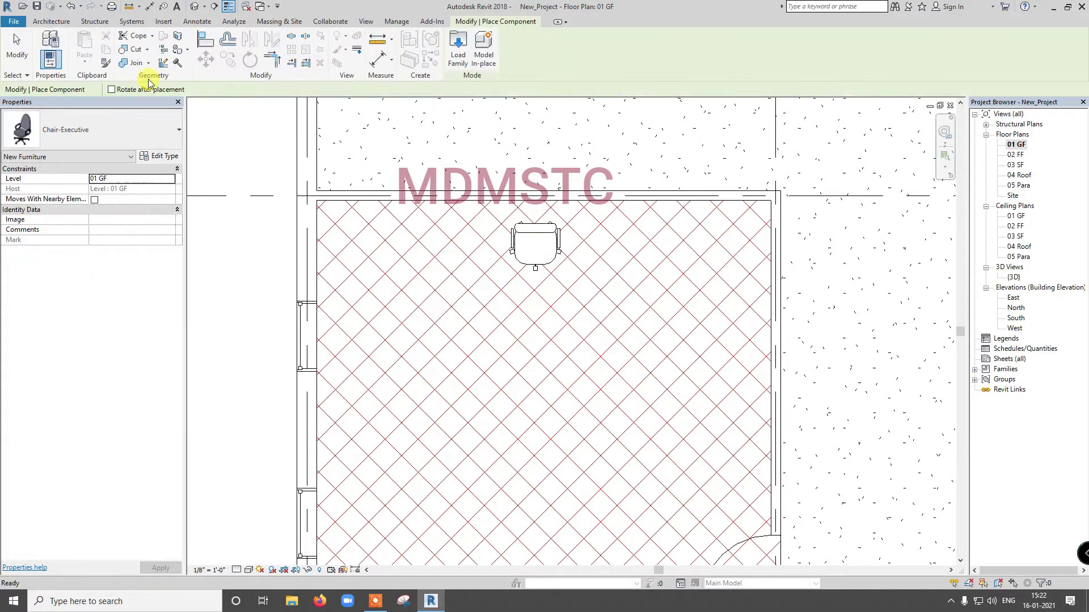
click(163, 127)
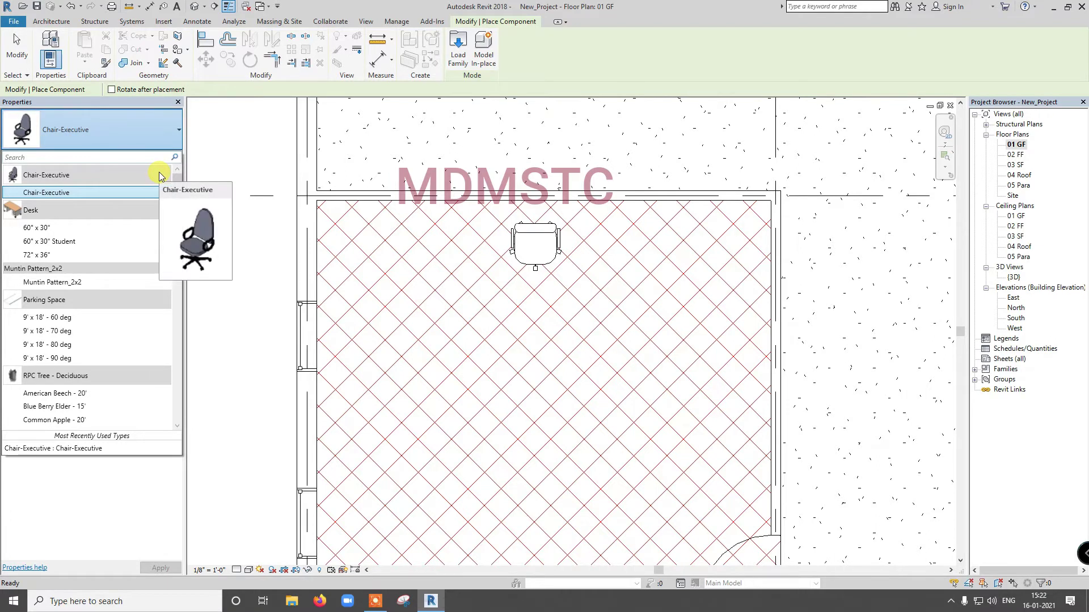
click(86, 228)
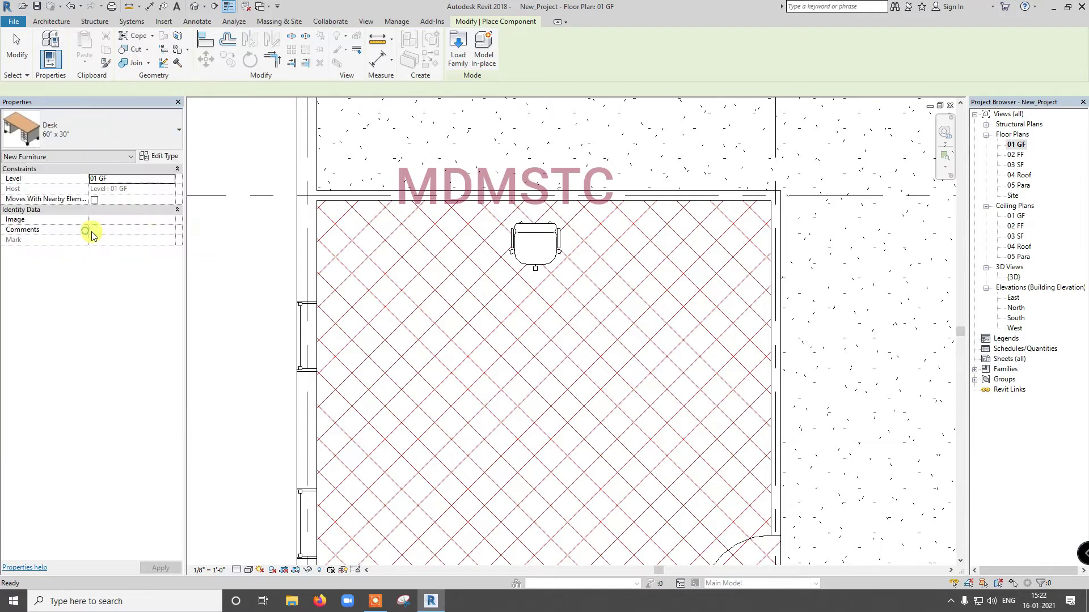
click(475, 340)
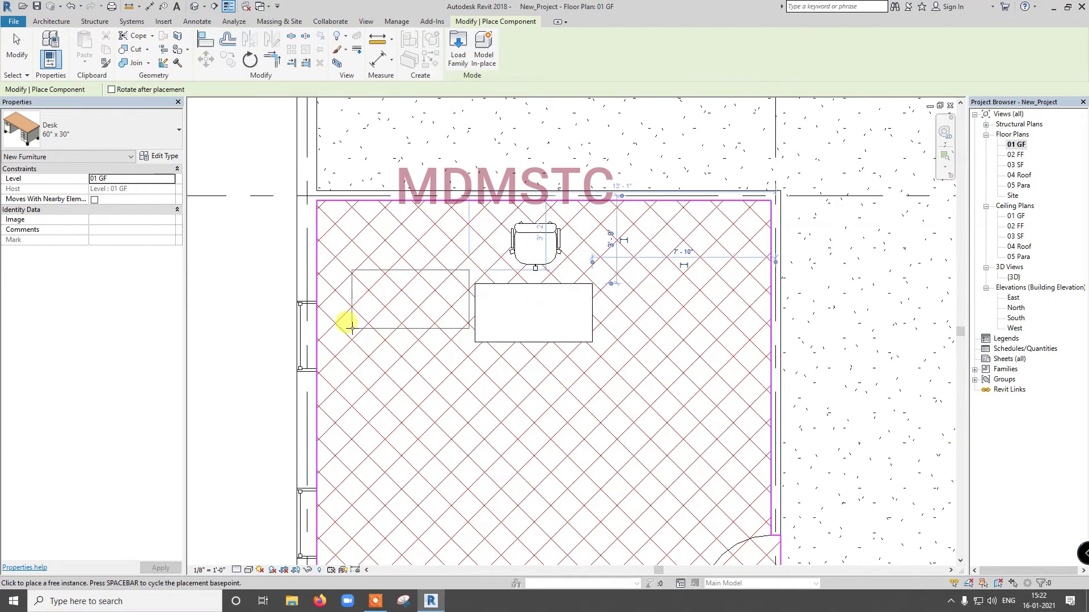
key(Escape)
key(Escape)
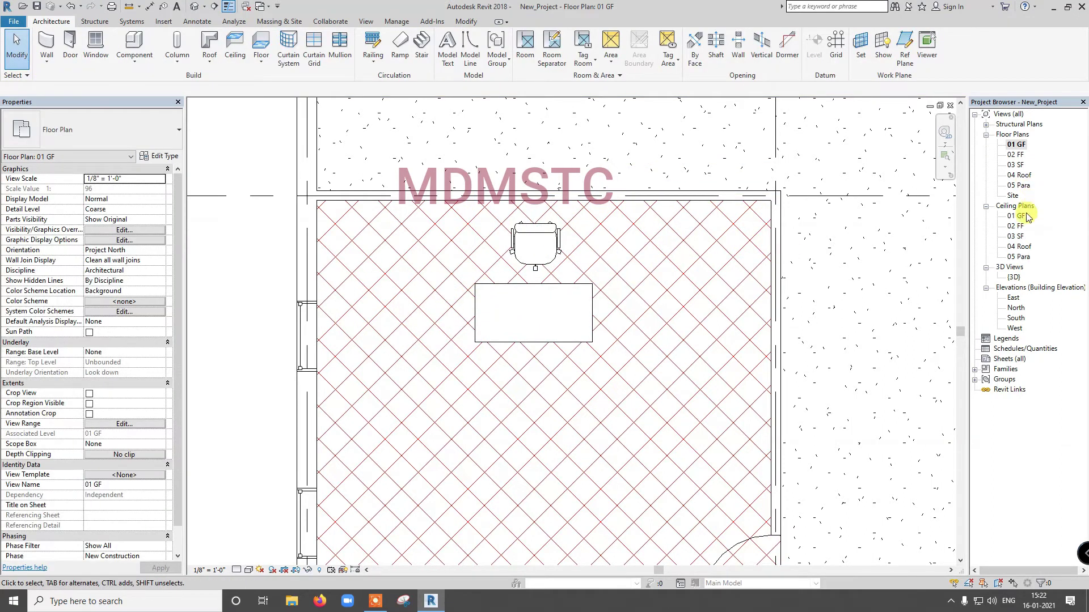
Examine the desk and executive chair in the 3D view from a raised front angle
double_click(1014, 278)
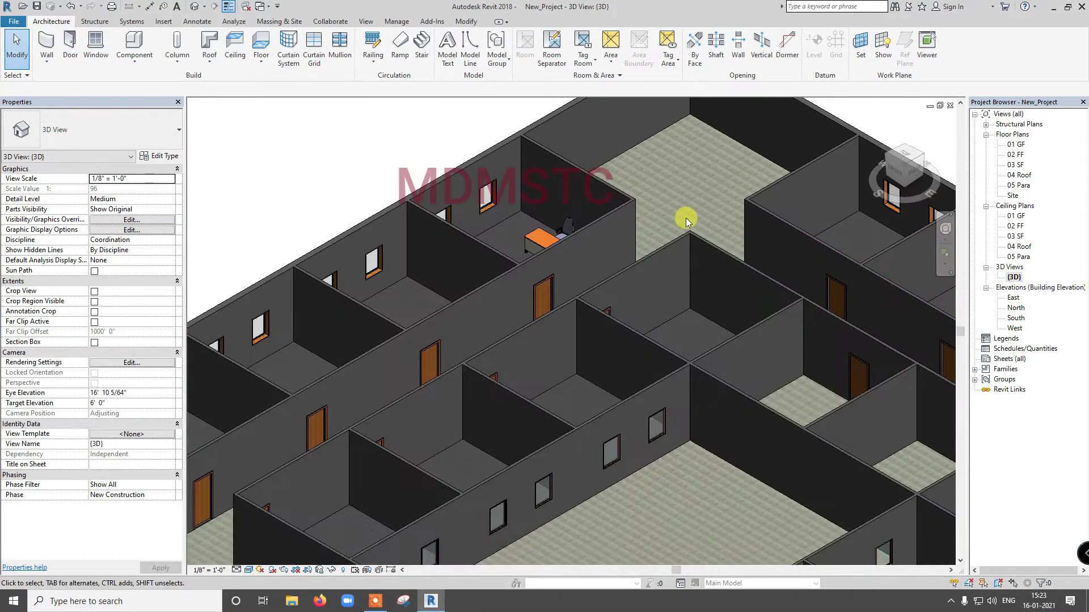
scroll(541, 242, up, 4)
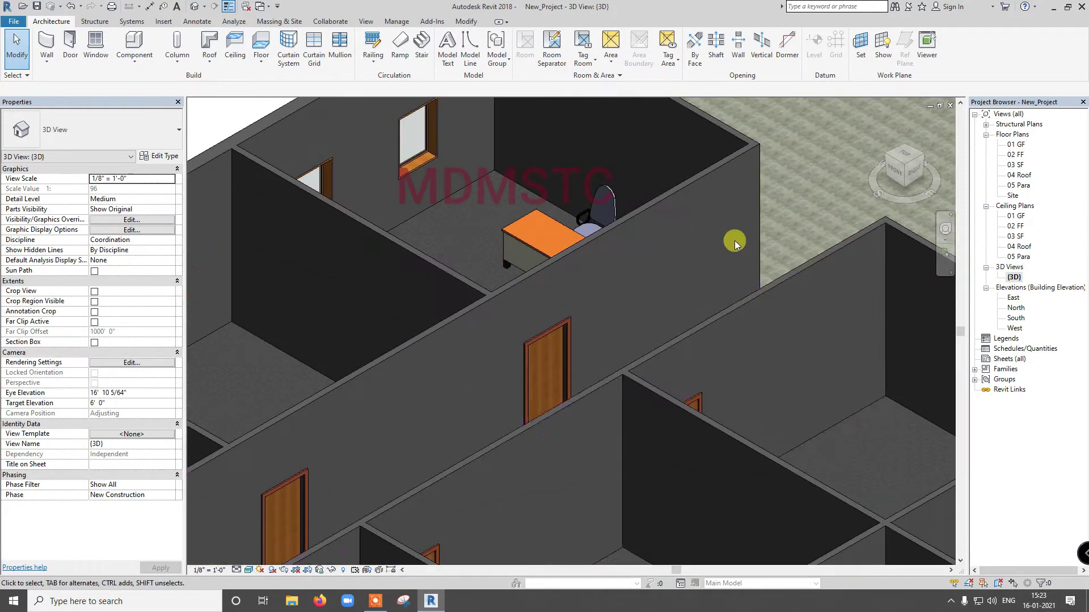
click(895, 164)
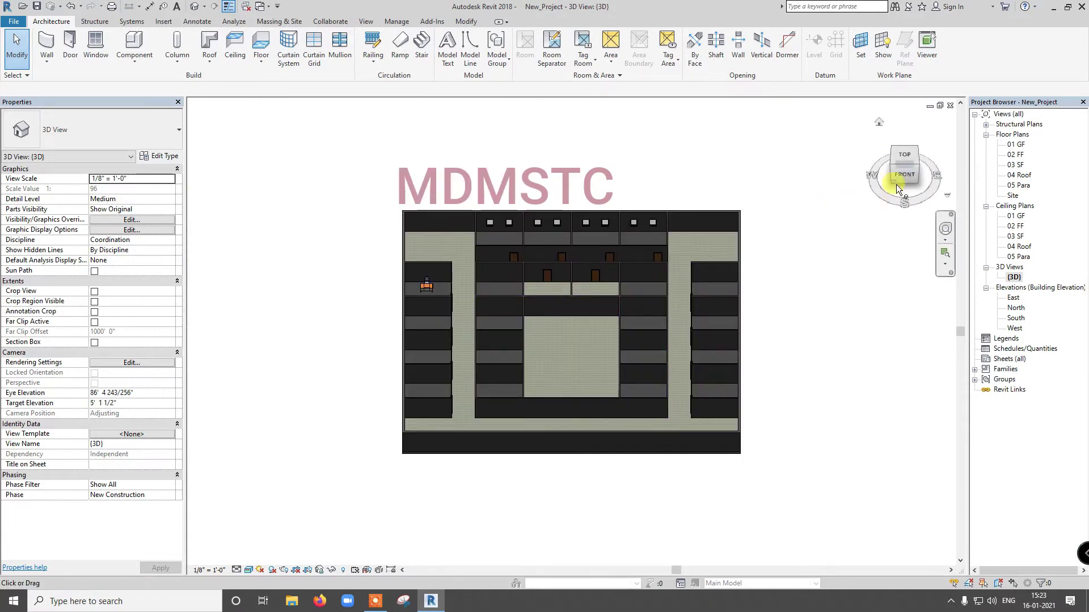
drag(904, 153, 899, 146)
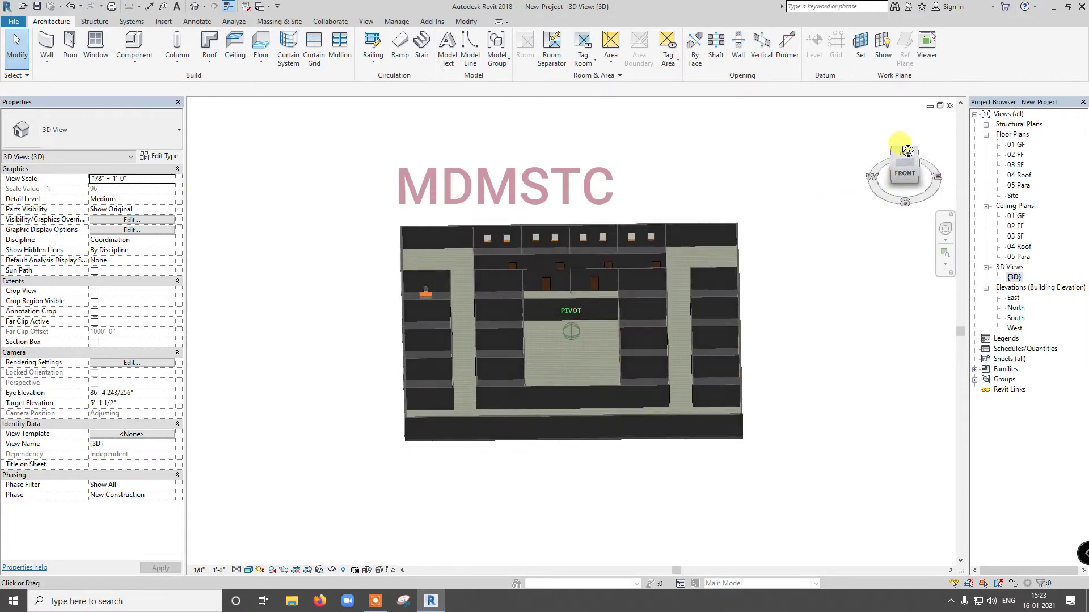
scroll(426, 298, up, 3)
scroll(429, 294, up, 5)
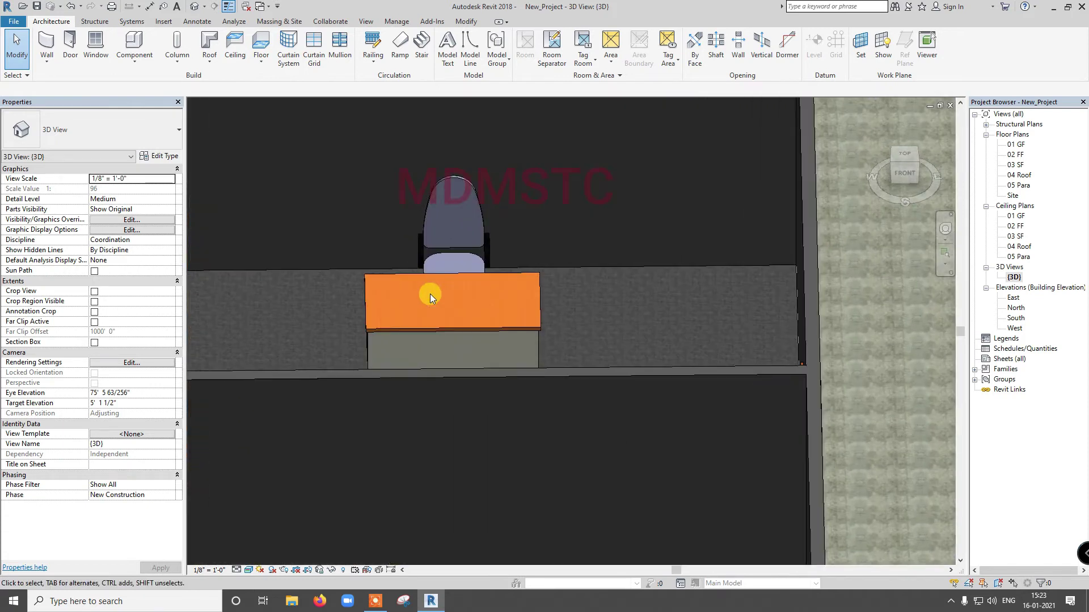
In the 01 GF plan, start loading a component family and compare the chair previews in the Seating folder
double_click(1014, 145)
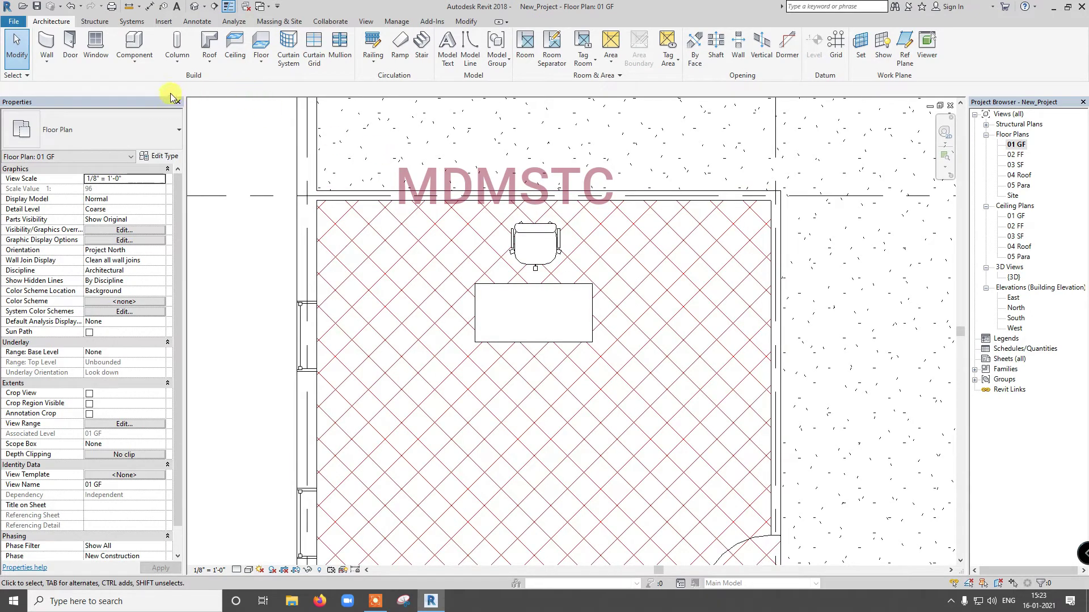
click(140, 69)
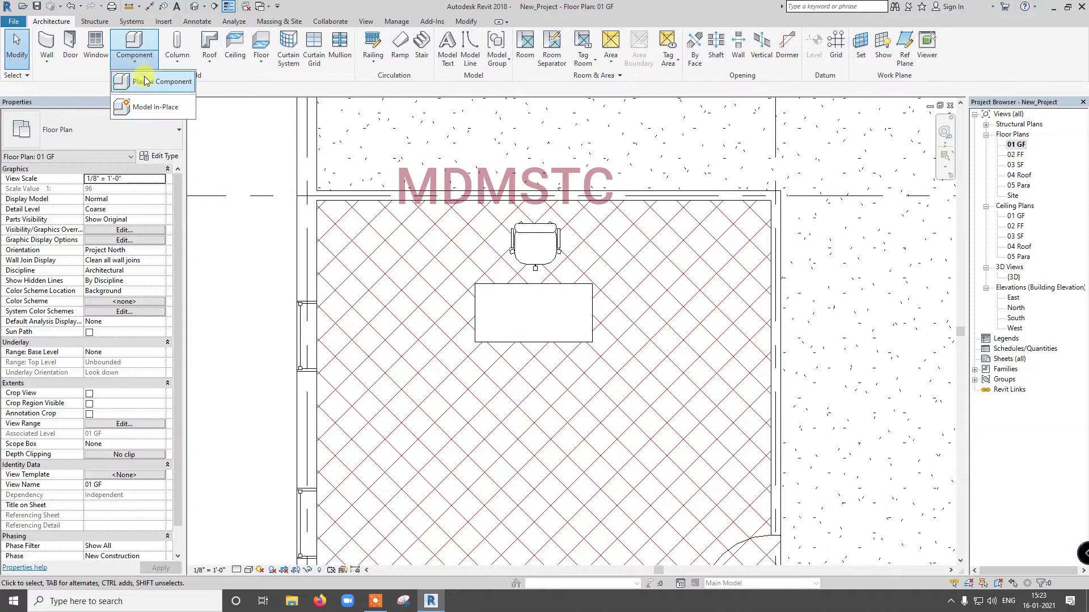
click(145, 80)
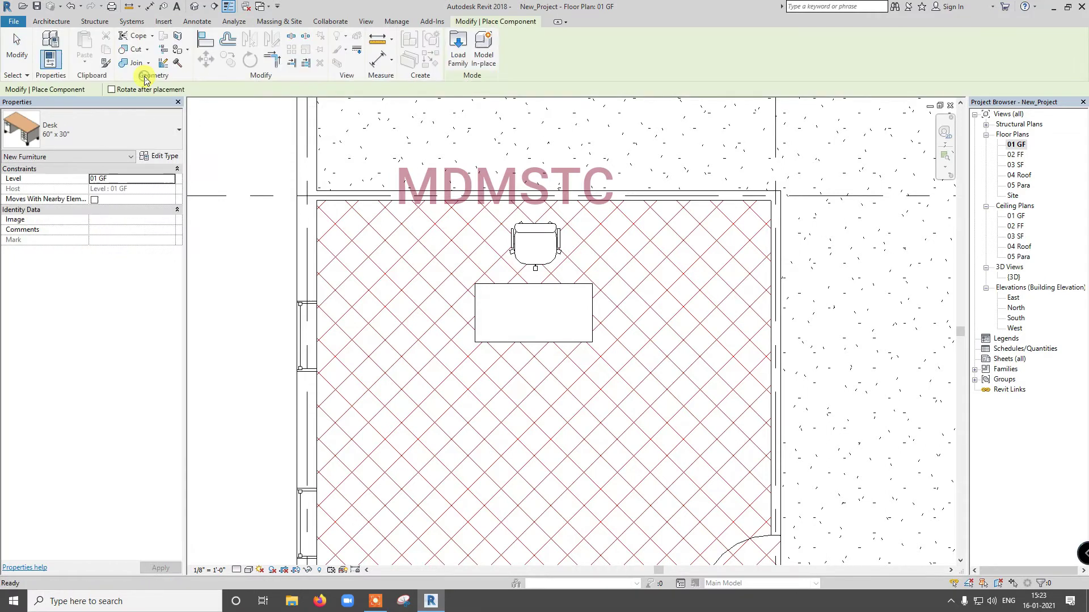
click(456, 58)
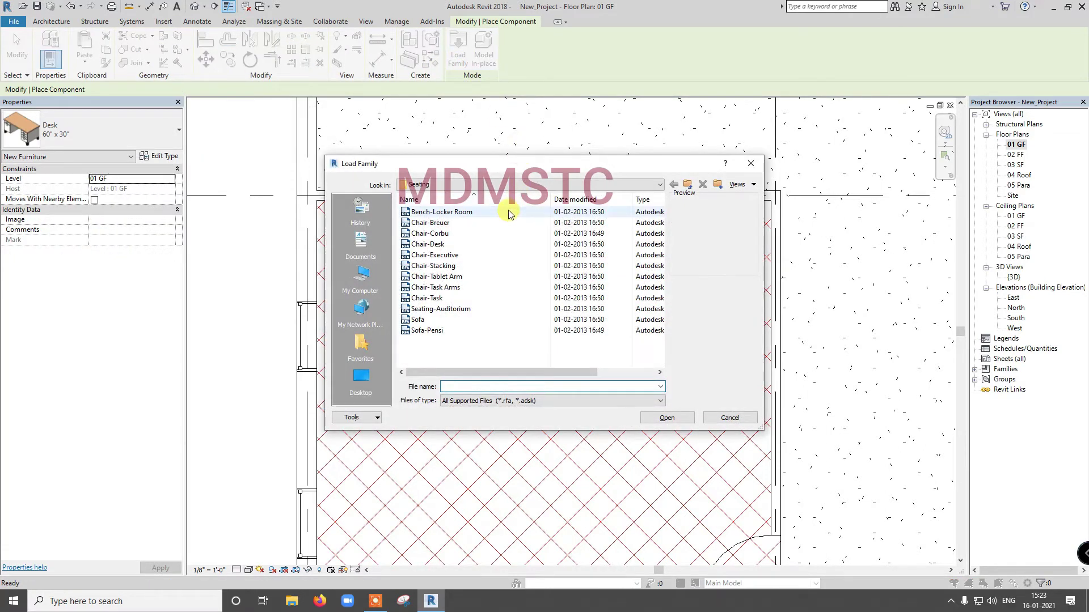
click(442, 244)
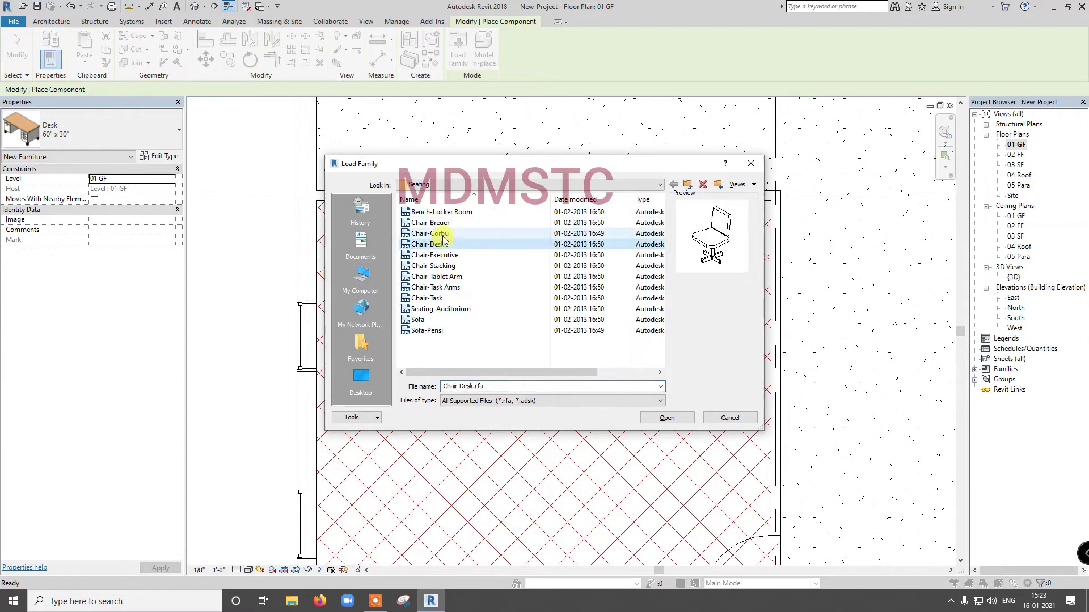
click(443, 234)
click(444, 224)
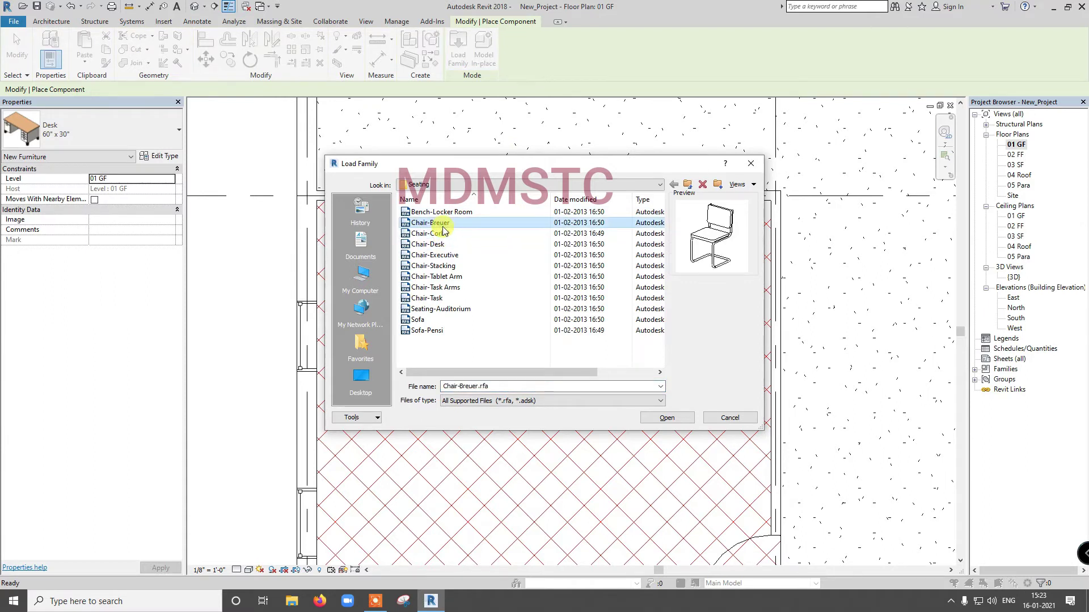
click(426, 266)
click(430, 233)
click(430, 223)
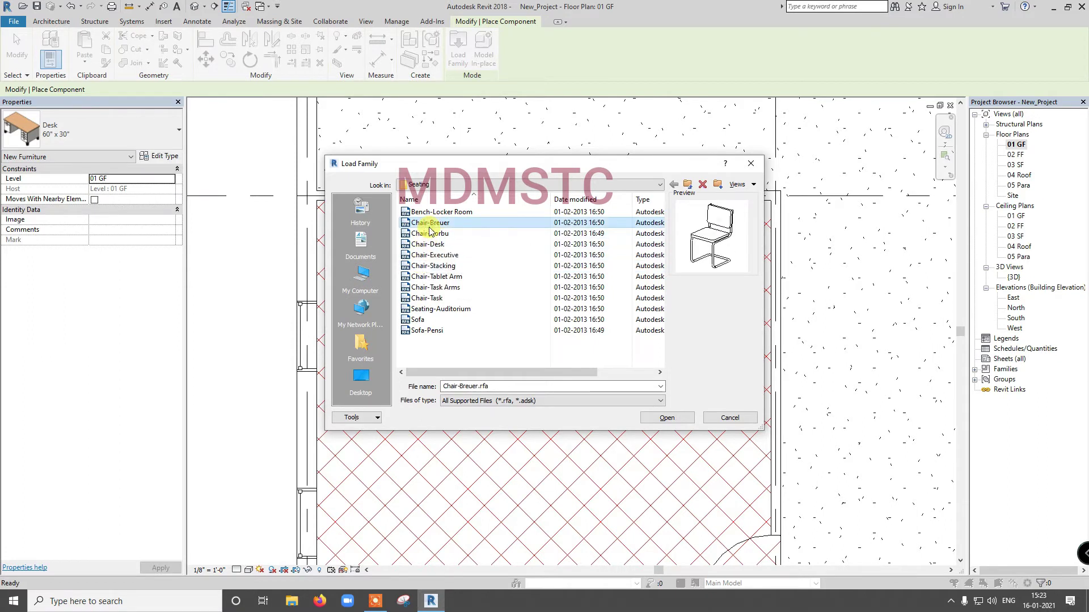
click(435, 277)
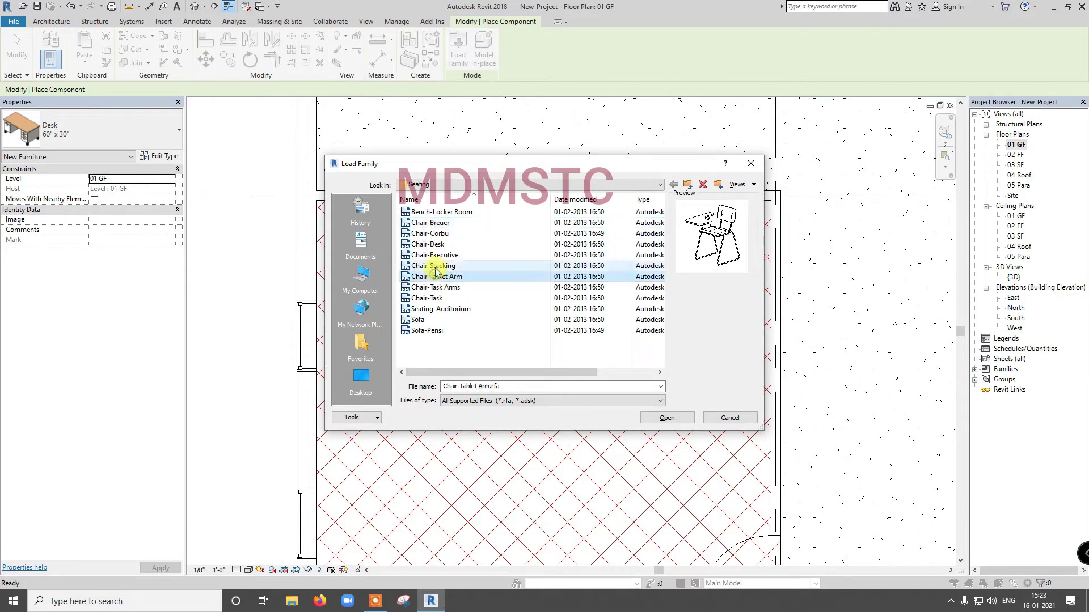
click(435, 267)
click(437, 288)
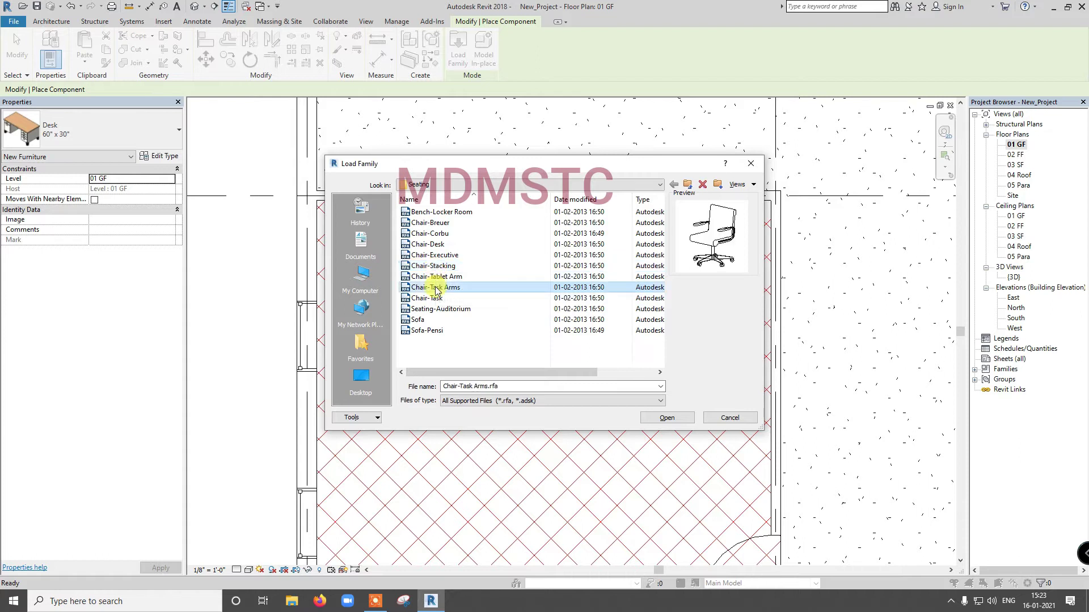
click(435, 234)
click(435, 255)
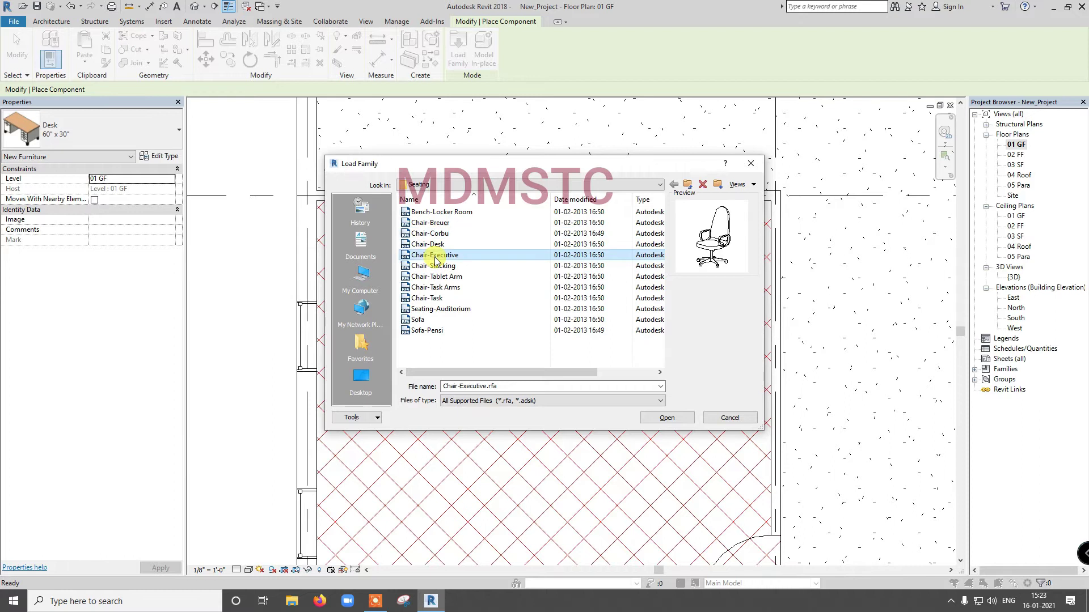
Load the Chair-Breuer family and place three chairs in a row along the desk side opposite the executive chair
click(430, 222)
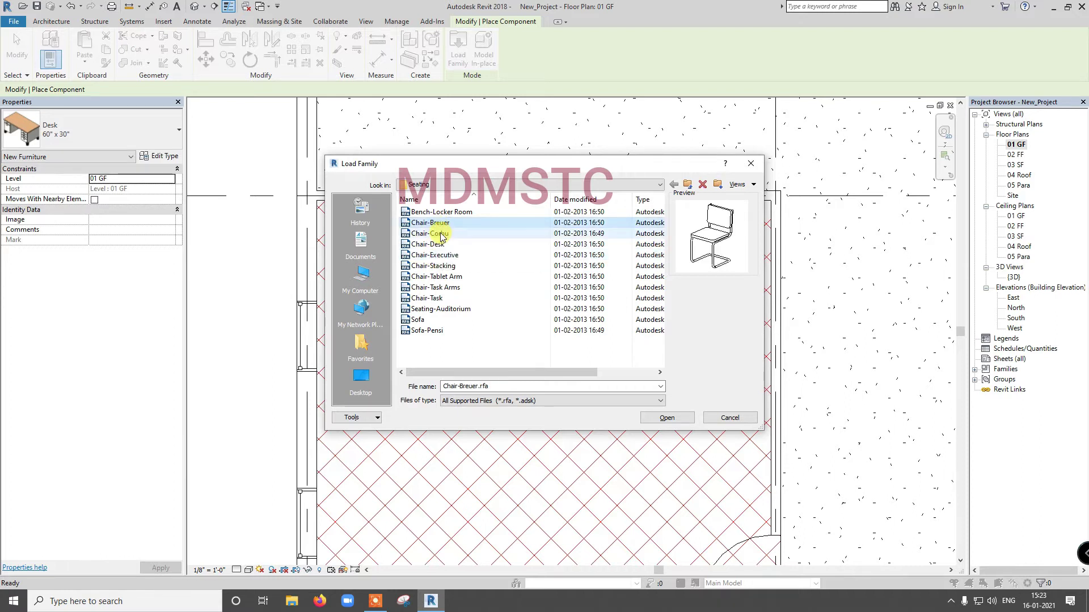
click(667, 418)
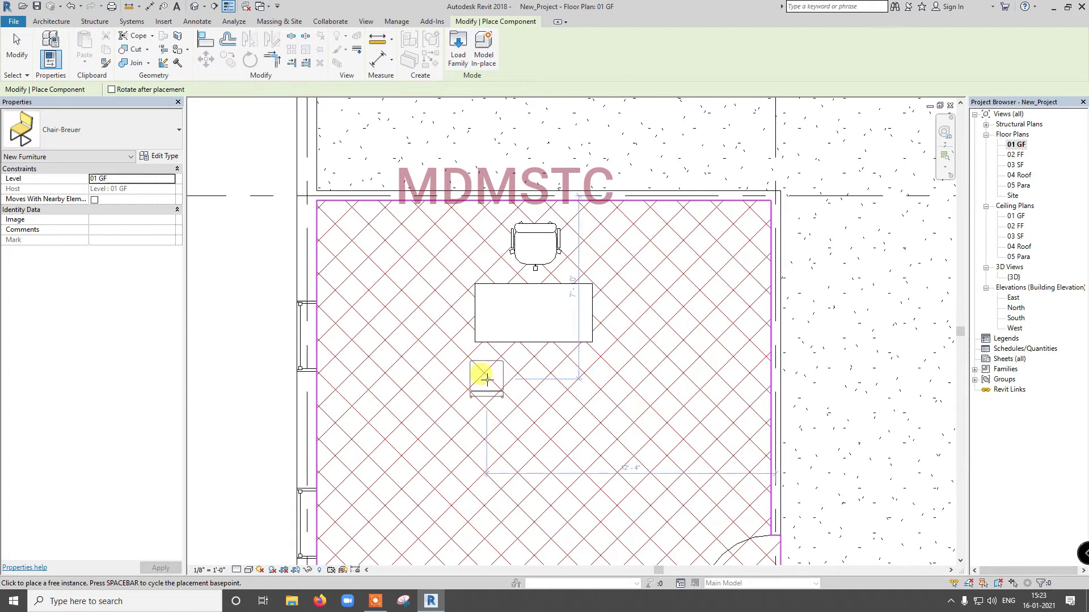
click(486, 378)
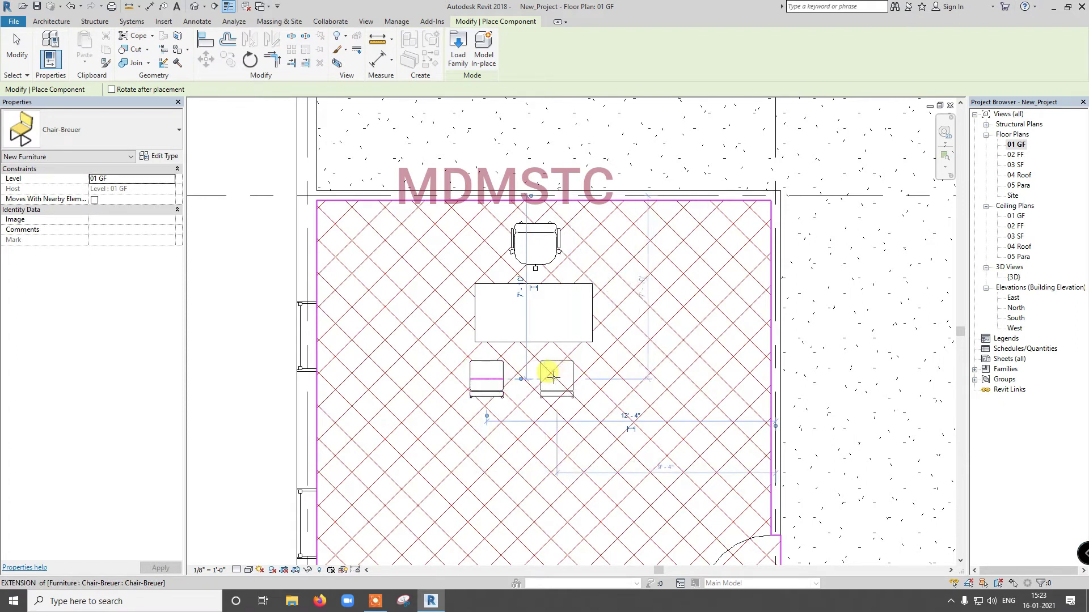
click(541, 377)
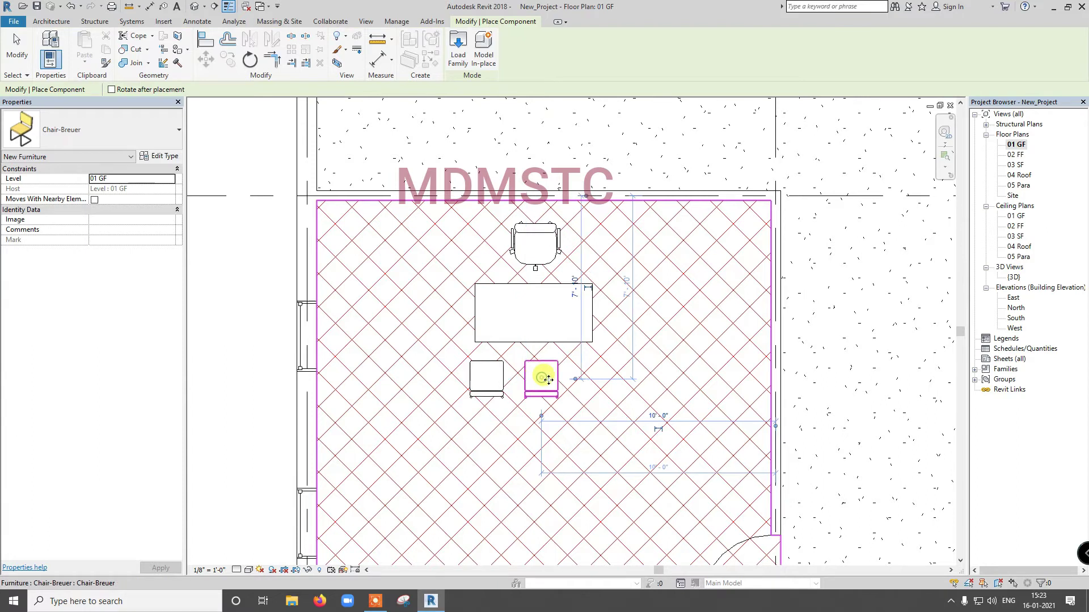
click(588, 379)
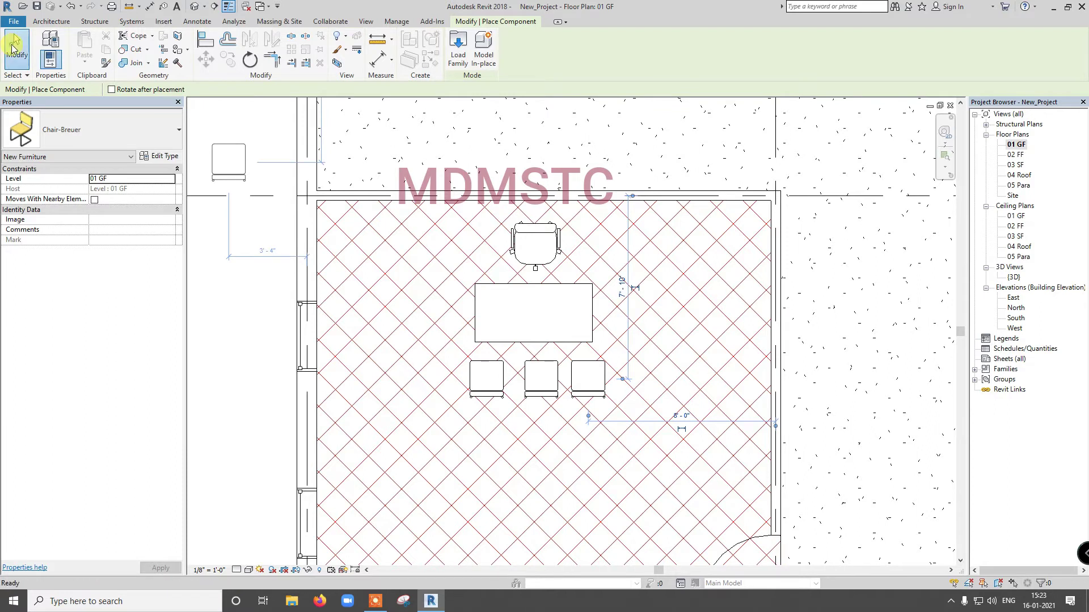
click(15, 46)
Start loading another component family and compare the file cabinet, credenza, dresser, entertainment center and shelving previews in the Storage folder
scroll(226, 129, down, 3)
scroll(221, 123, up, 2)
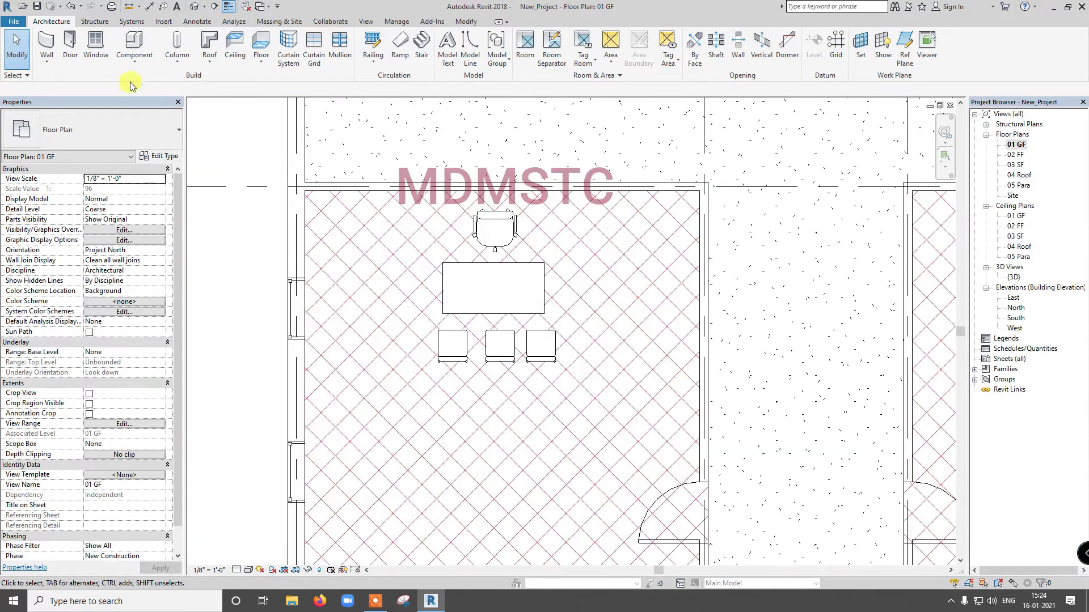
click(136, 67)
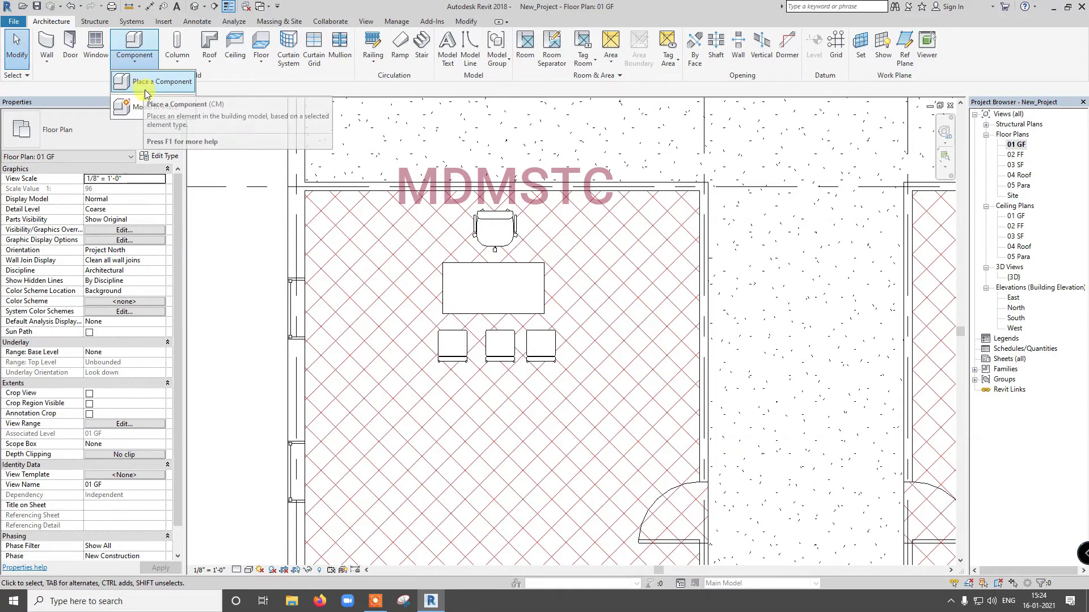
click(148, 87)
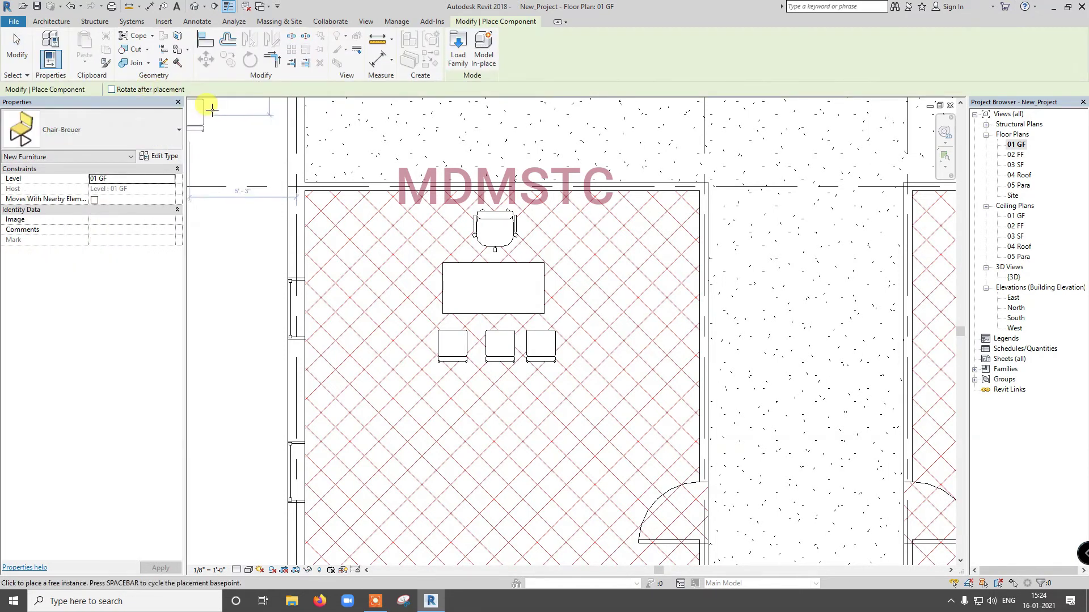
click(453, 60)
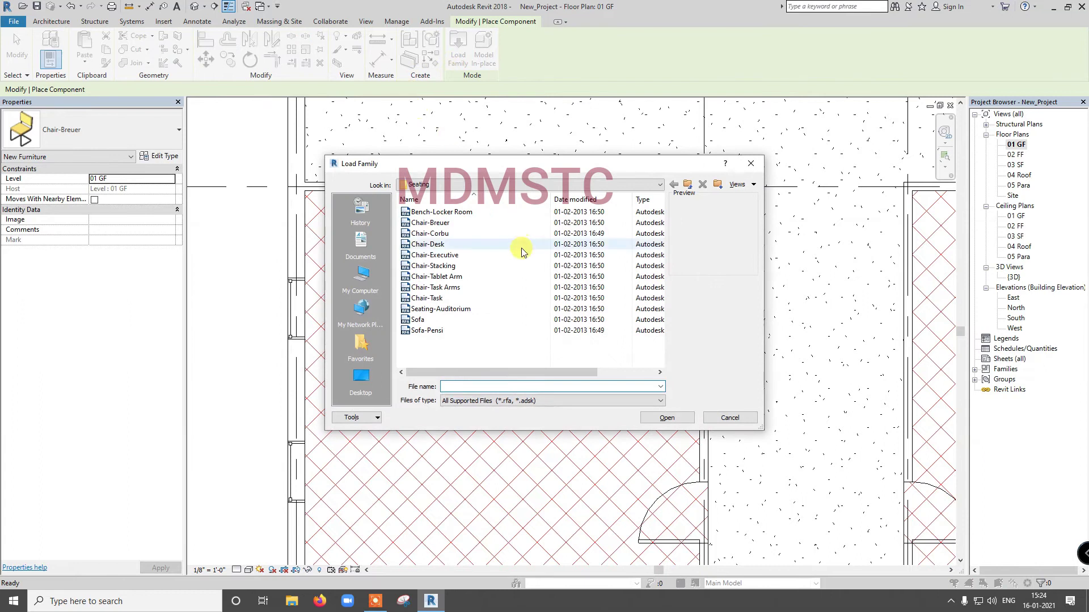
click(686, 185)
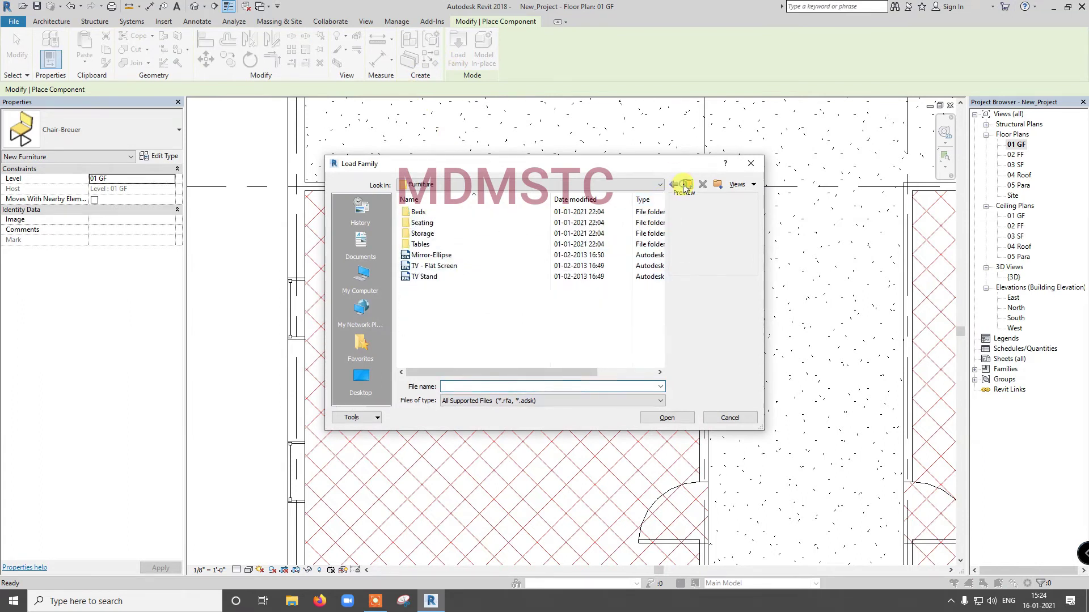
double_click(470, 234)
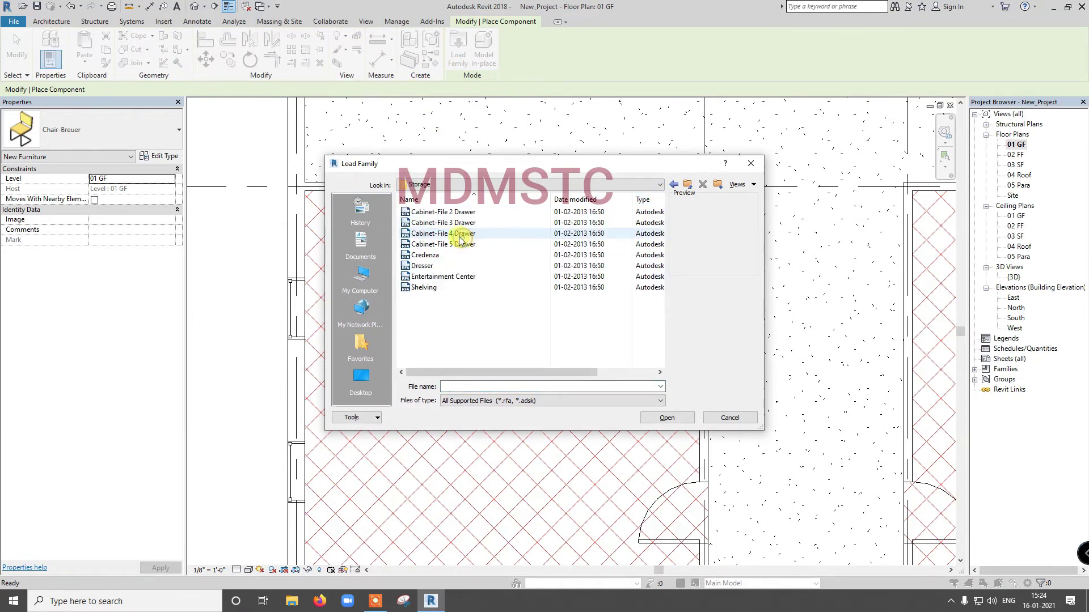
click(458, 213)
click(455, 223)
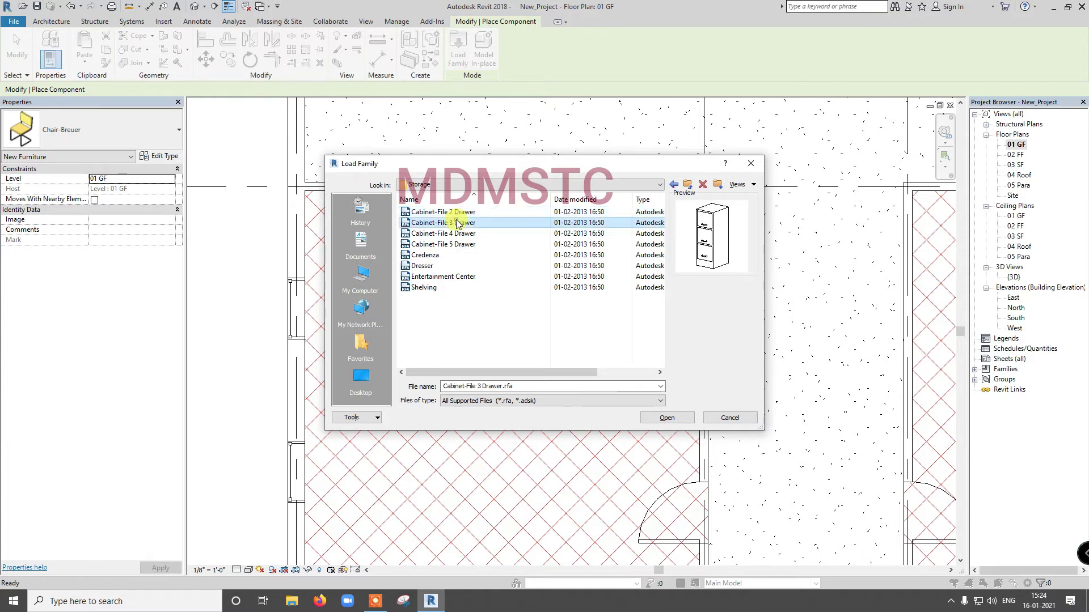
click(456, 233)
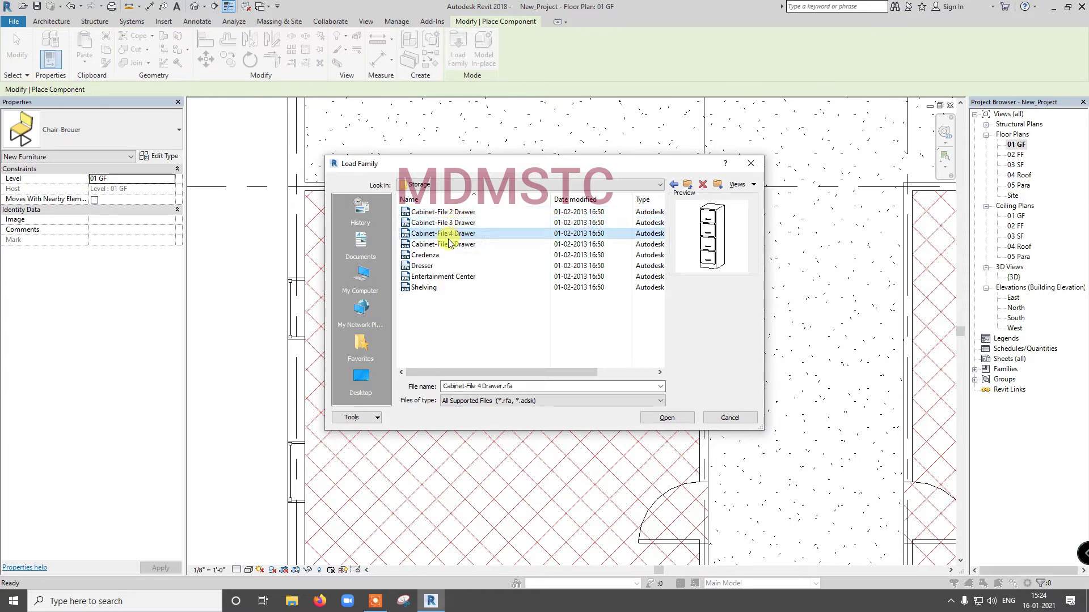
click(447, 245)
click(427, 256)
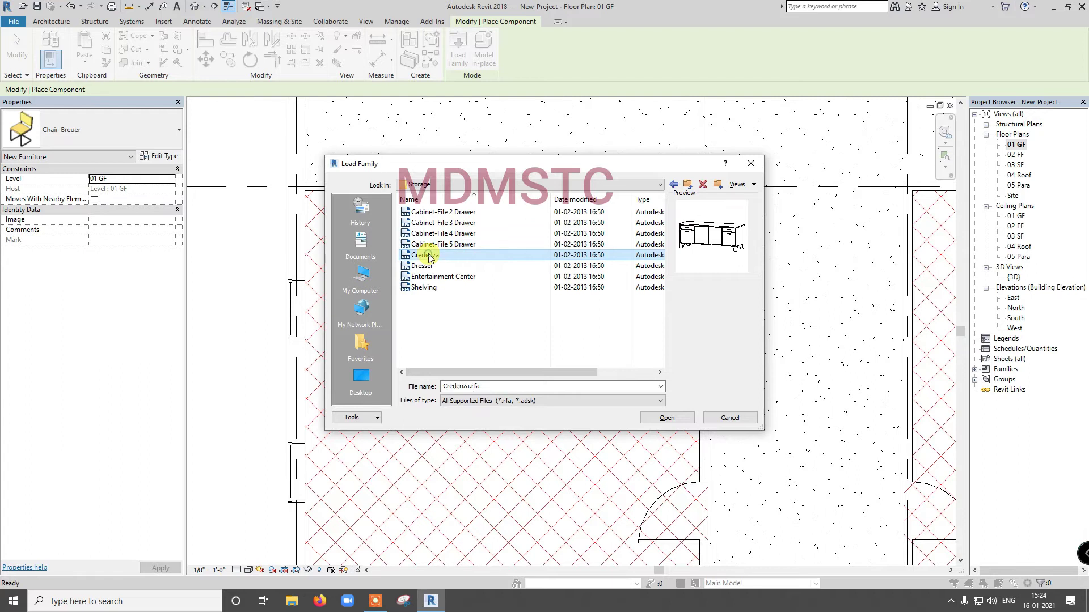
click(426, 266)
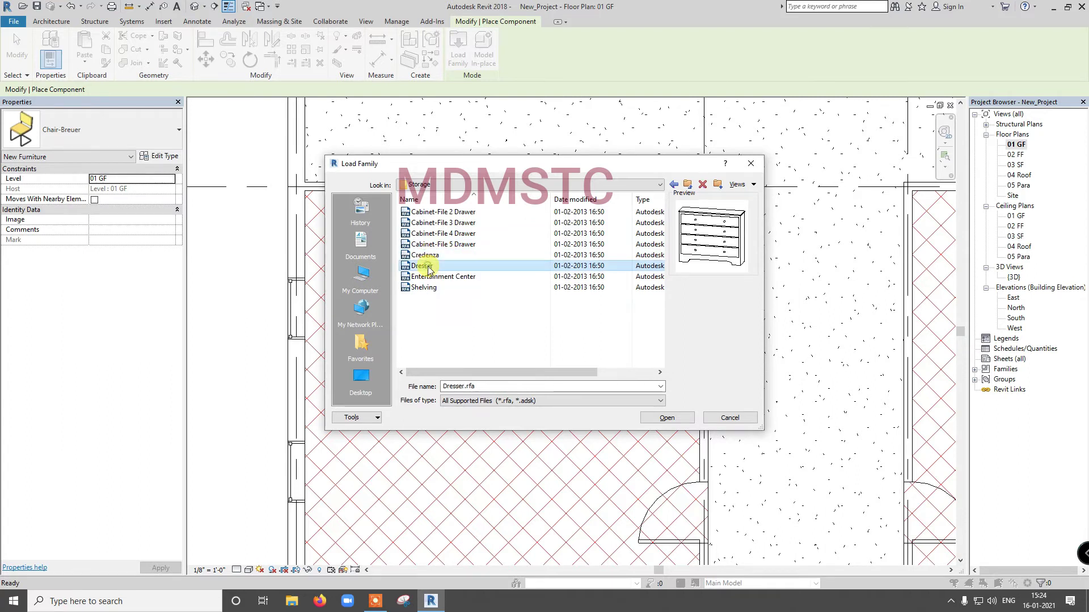
click(439, 277)
click(427, 290)
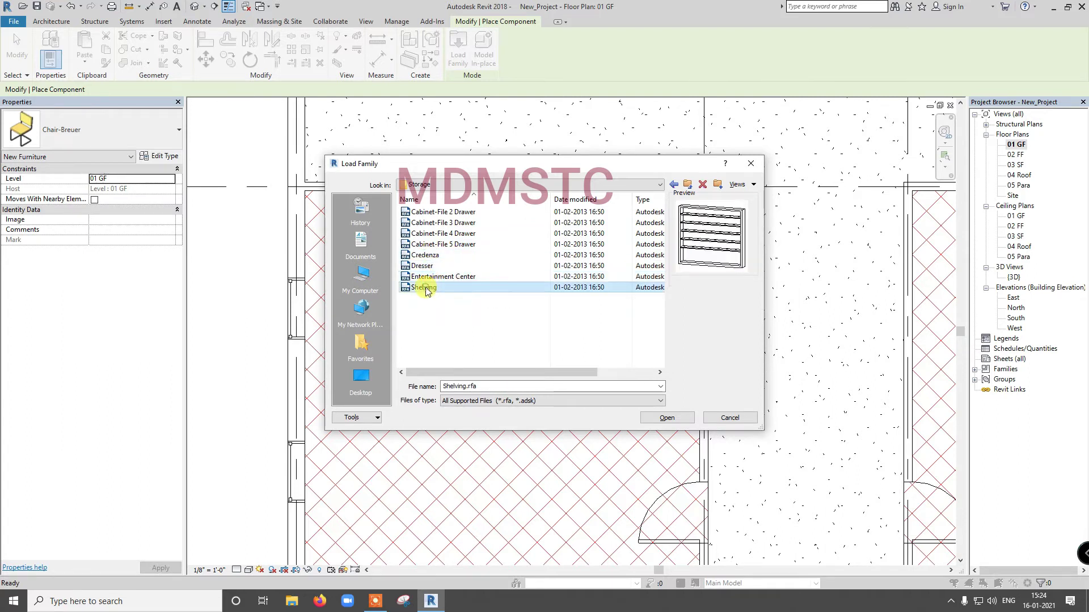
click(435, 236)
Load the Cabinet-File 3 Drawer family and place one 15" x 18" cabinet near the room's northwest corner, about 17' - 7" from the east wall
click(448, 225)
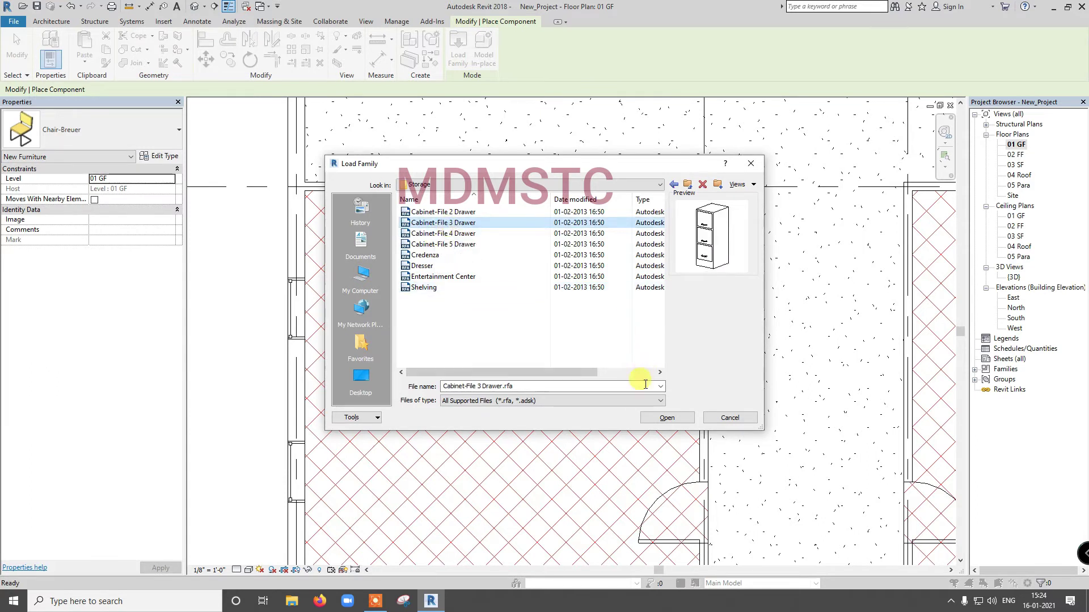
click(667, 417)
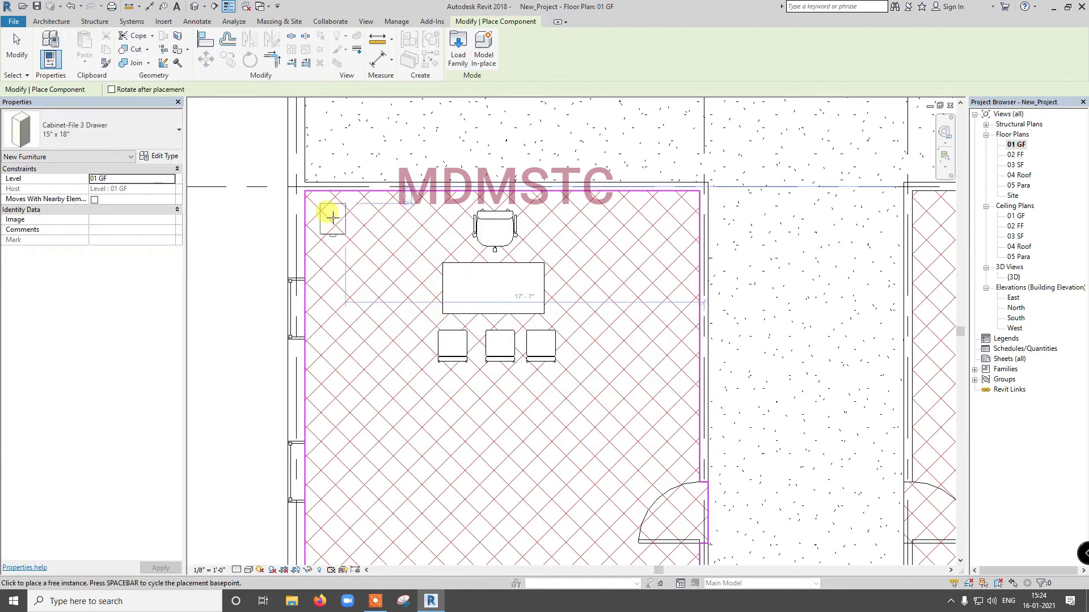
click(332, 218)
scroll(335, 227, up, 5)
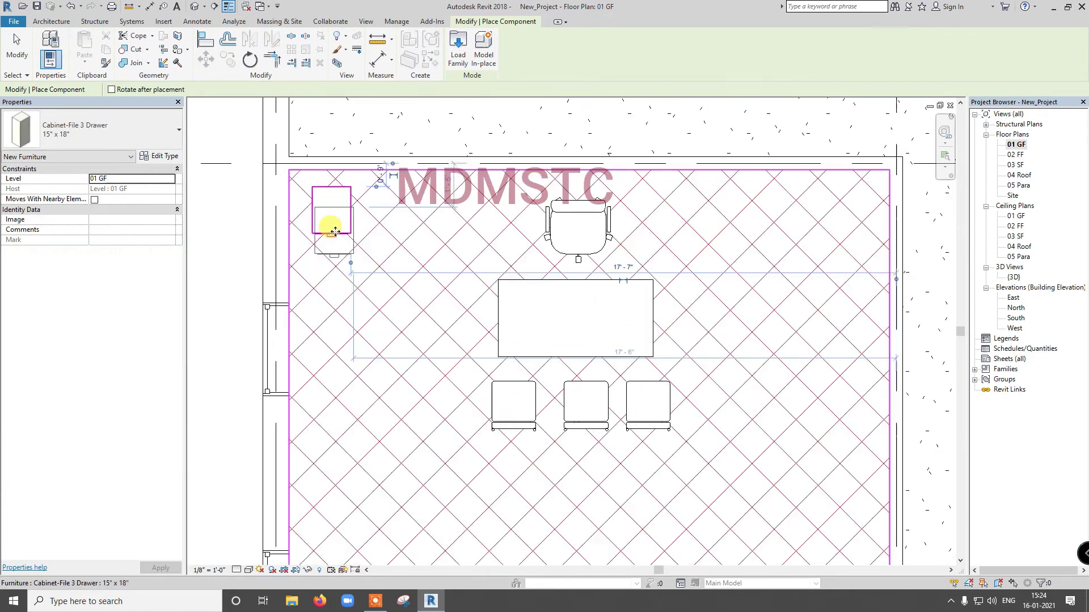
key(Escape)
key(Escape)
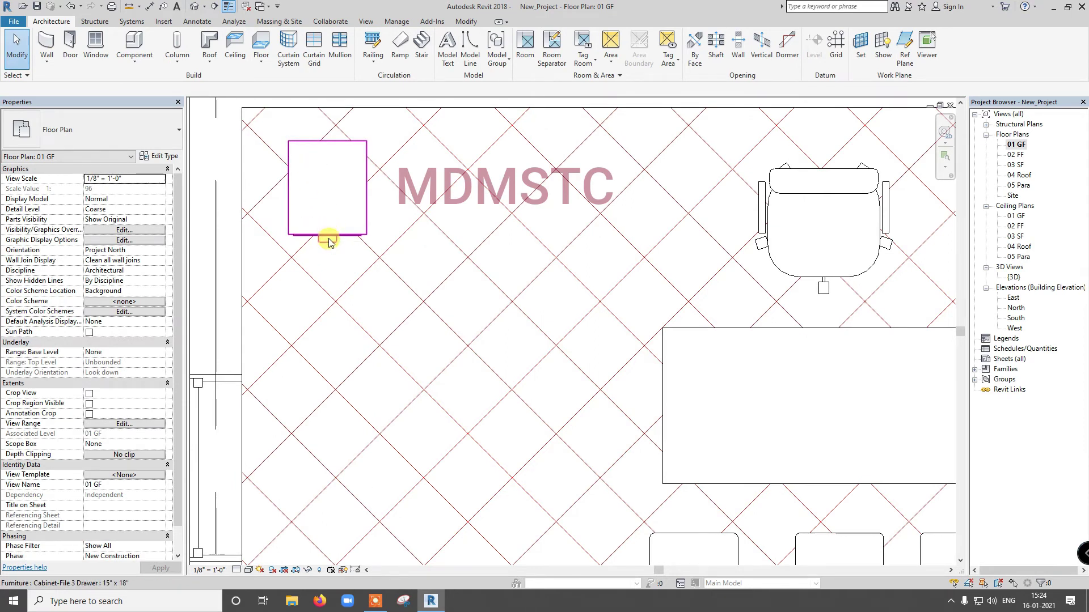
Rotate the file cabinet 90° so its drawers face east, check it in the 3D view and return to the 01 GF plan
click(330, 238)
key(space)
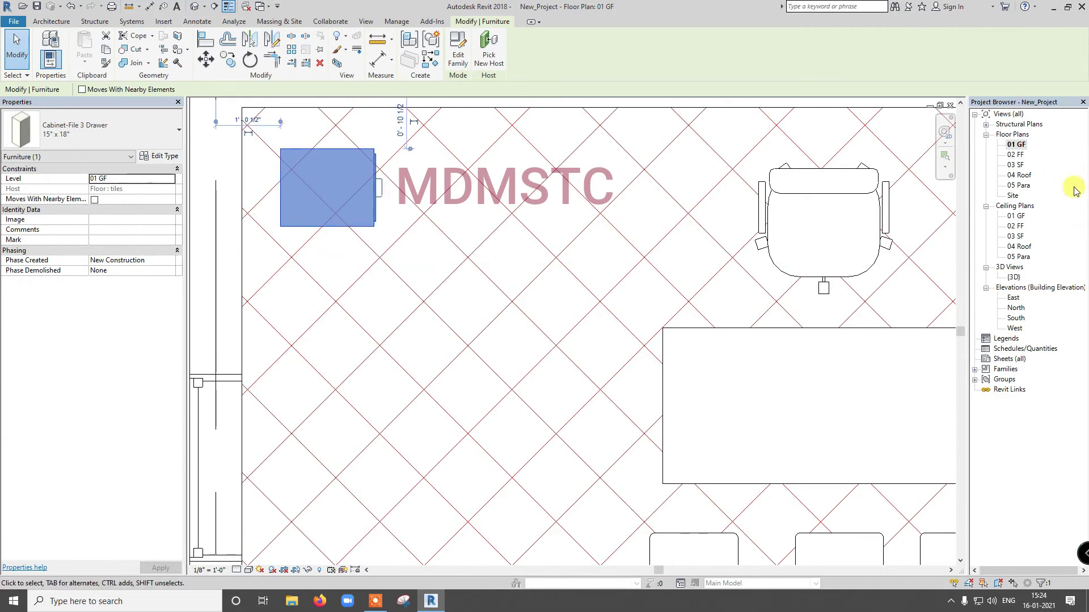
double_click(1014, 277)
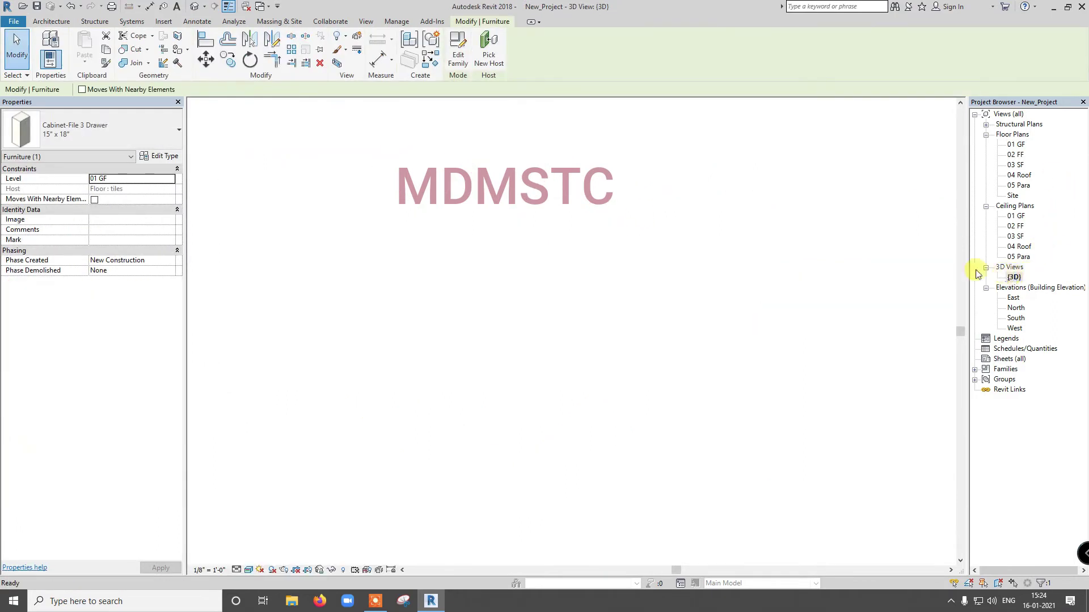
scroll(546, 271, down, 5)
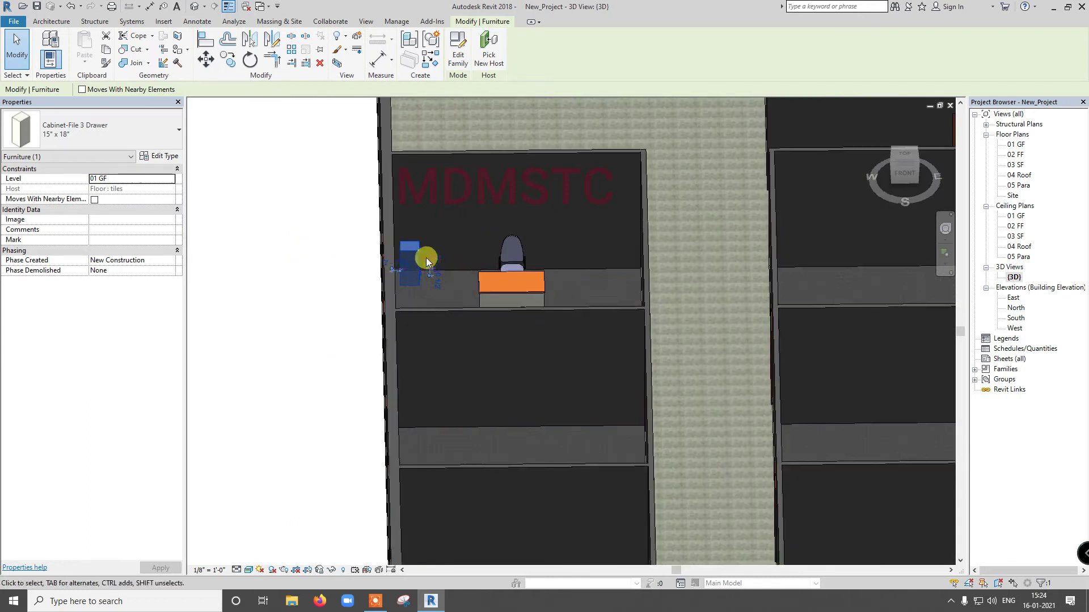
scroll(420, 260, up, 5)
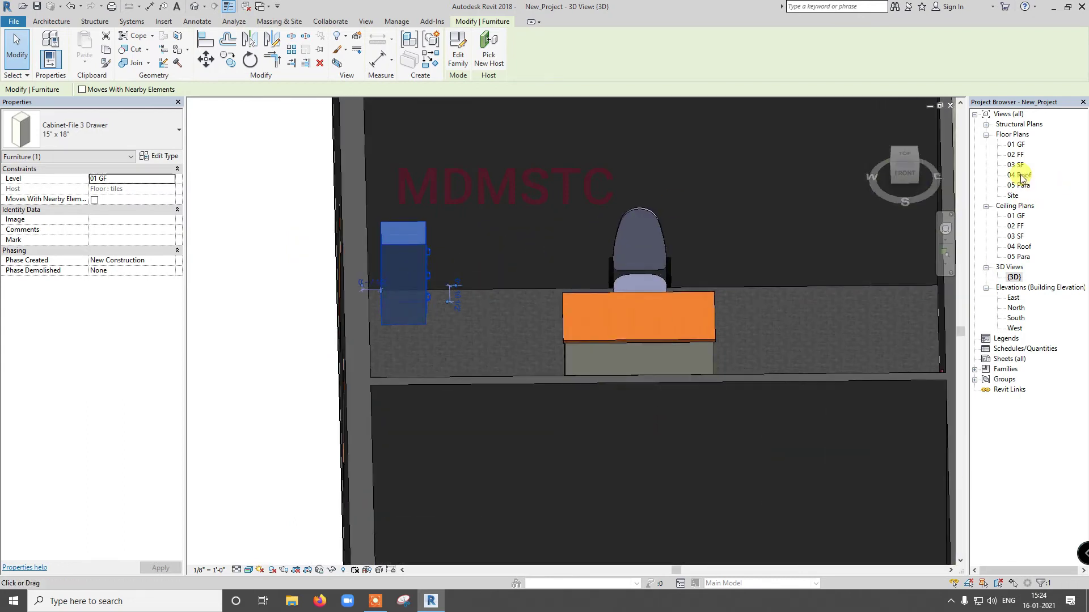
double_click(1016, 144)
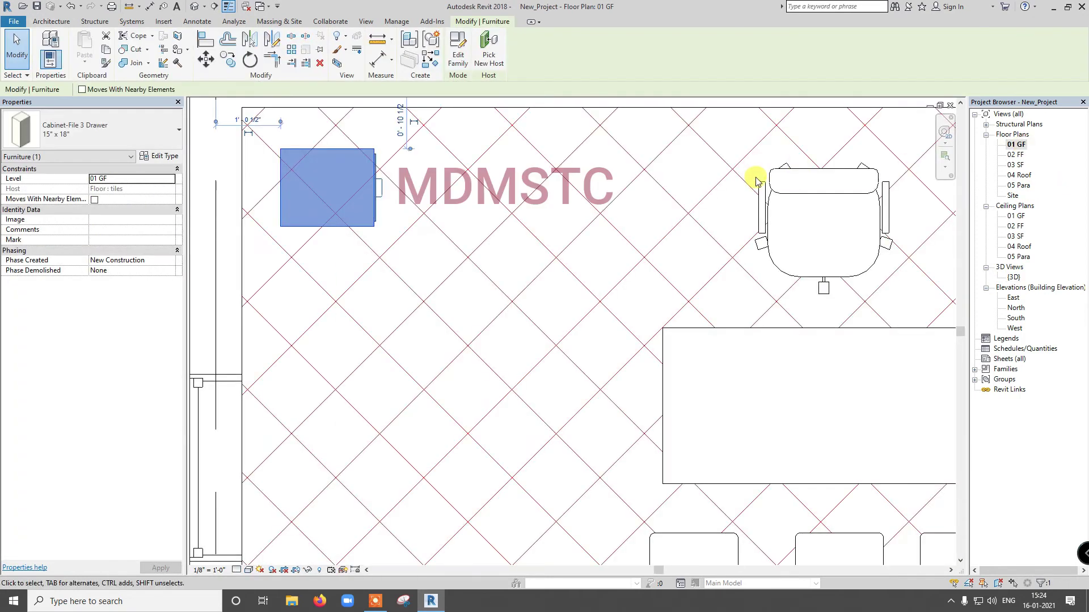
Copy the file cabinet three times with Multiple enabled, stacking the copies edge to edge southward along the west wall
click(227, 59)
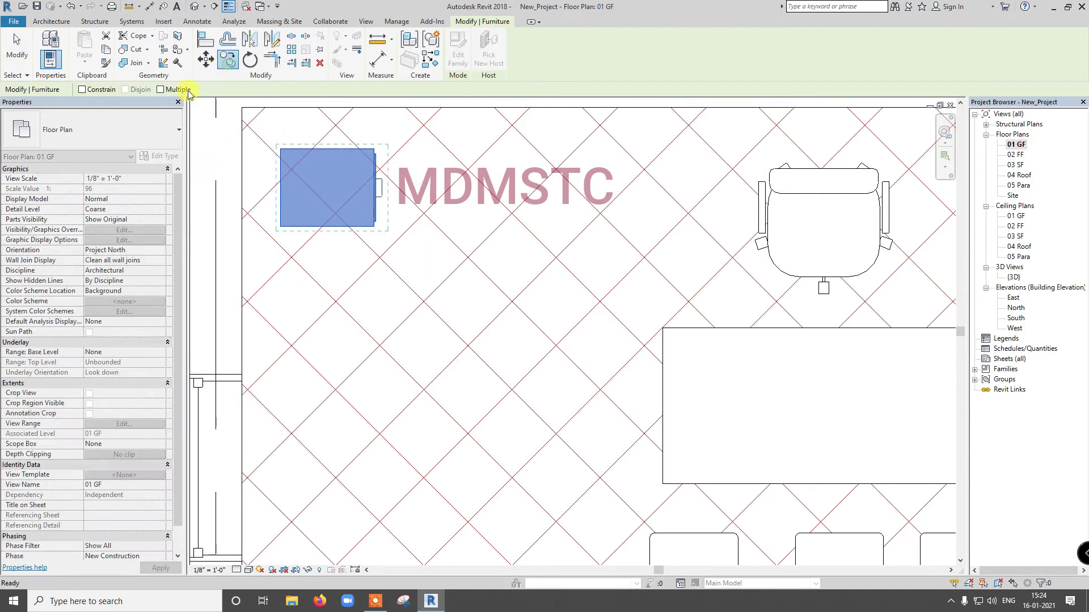
click(161, 90)
scroll(282, 166, up, 3)
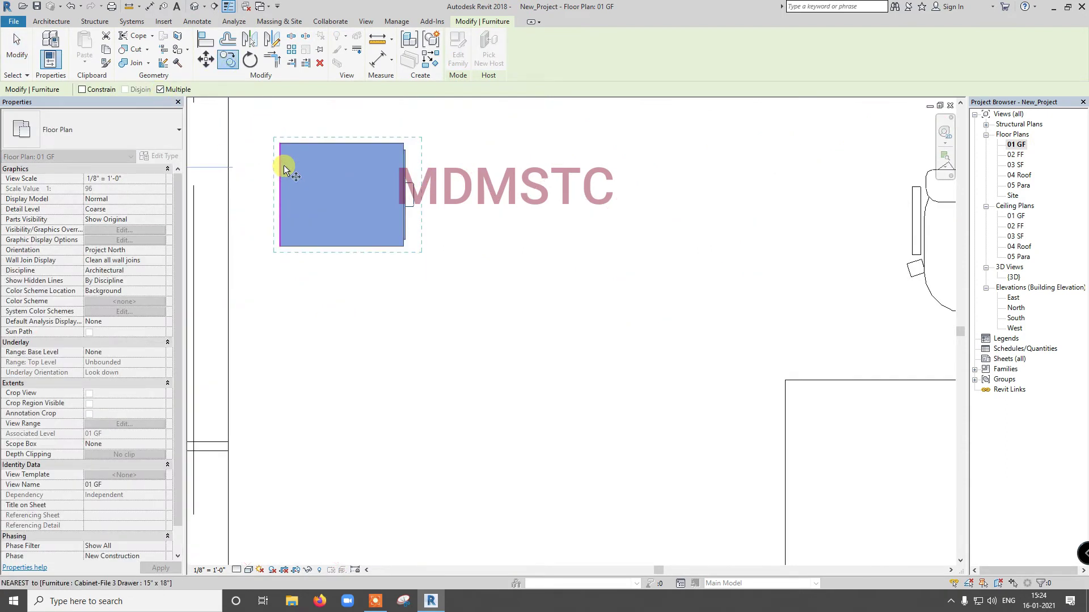
click(278, 136)
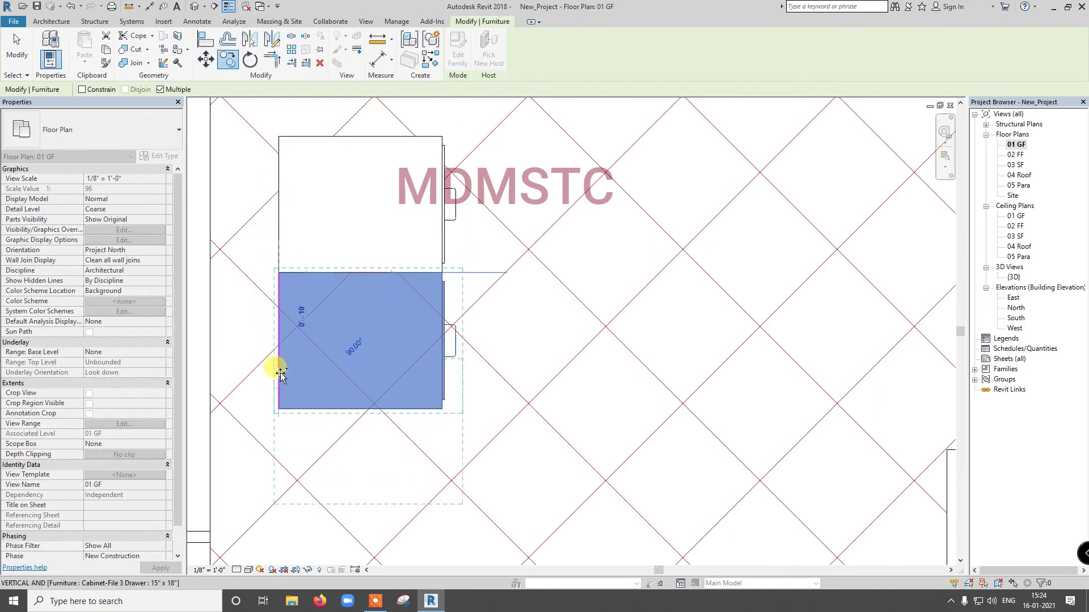
click(279, 408)
scroll(275, 406, down, 3)
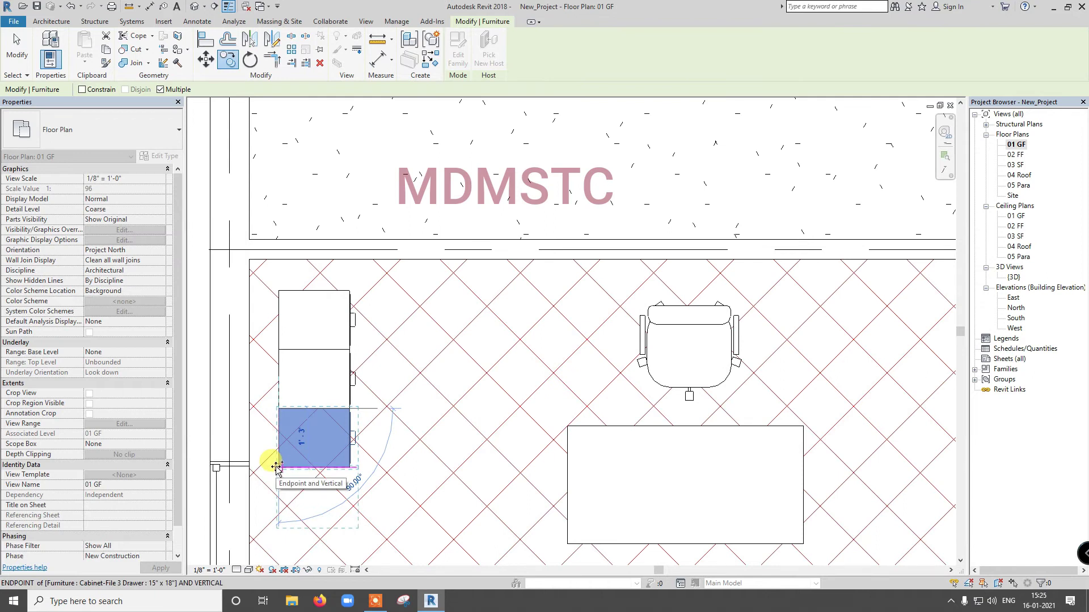
click(276, 466)
click(274, 450)
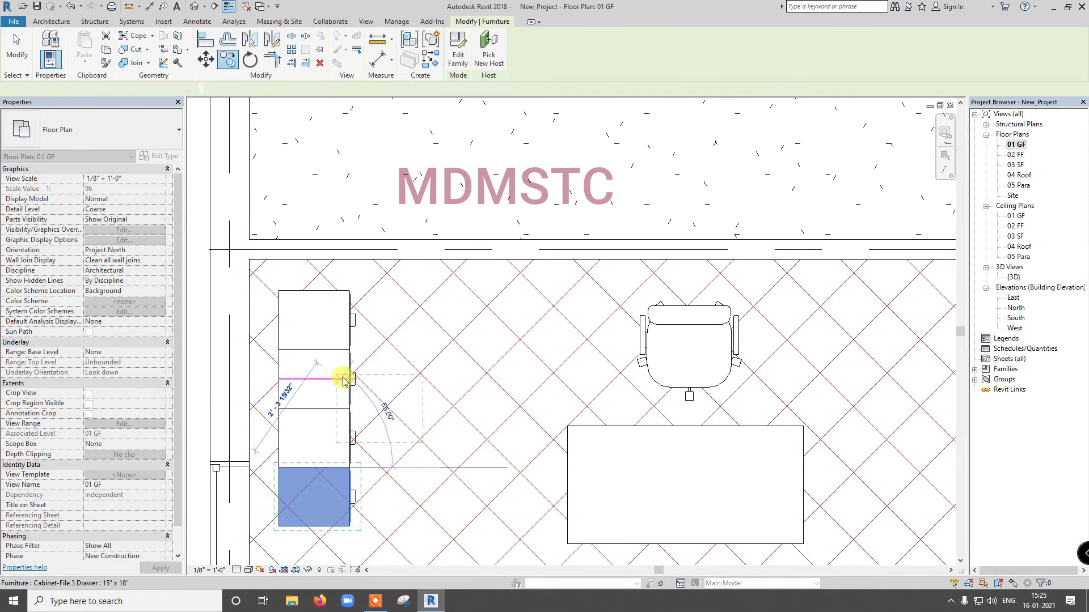
key(Escape)
Select everything around the desk and cabinets in the room between grids F and E, then filter out Windows to keep only Furniture
scroll(346, 377, down, 5)
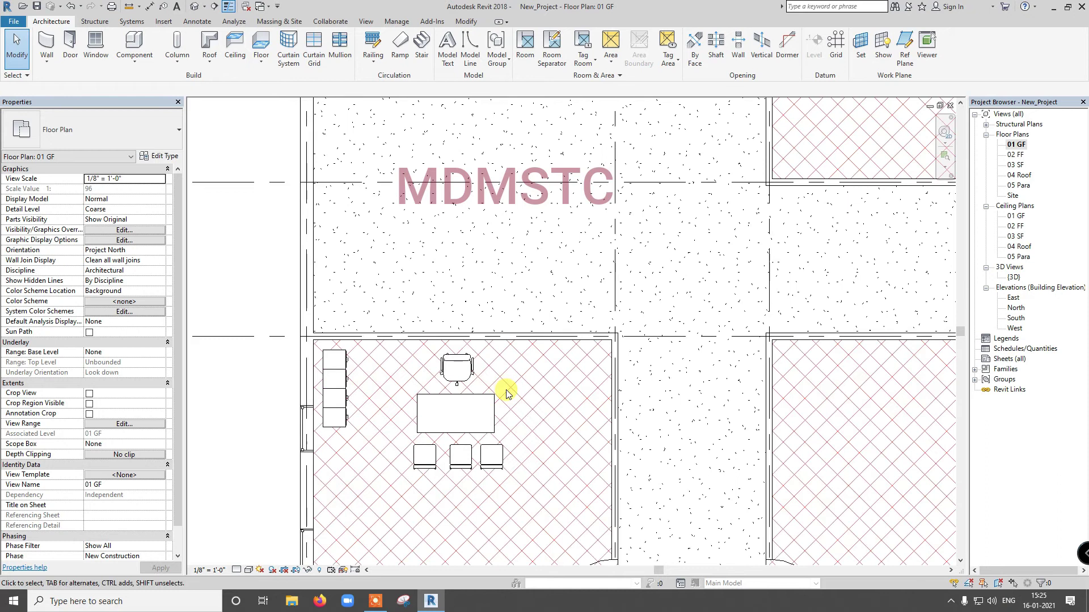
scroll(505, 398, down, 4)
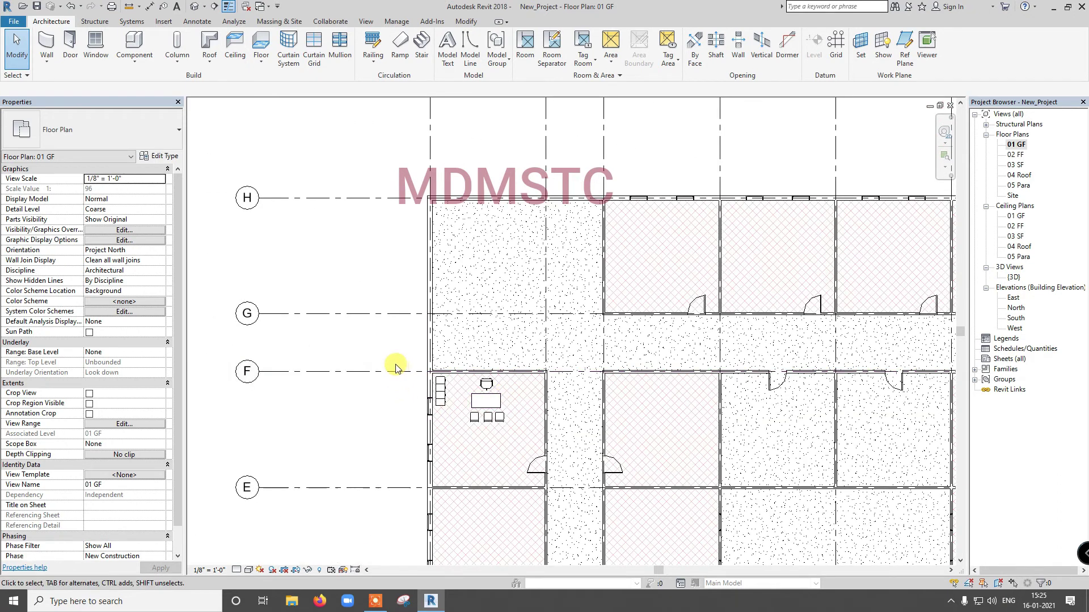
drag(394, 364, 526, 437)
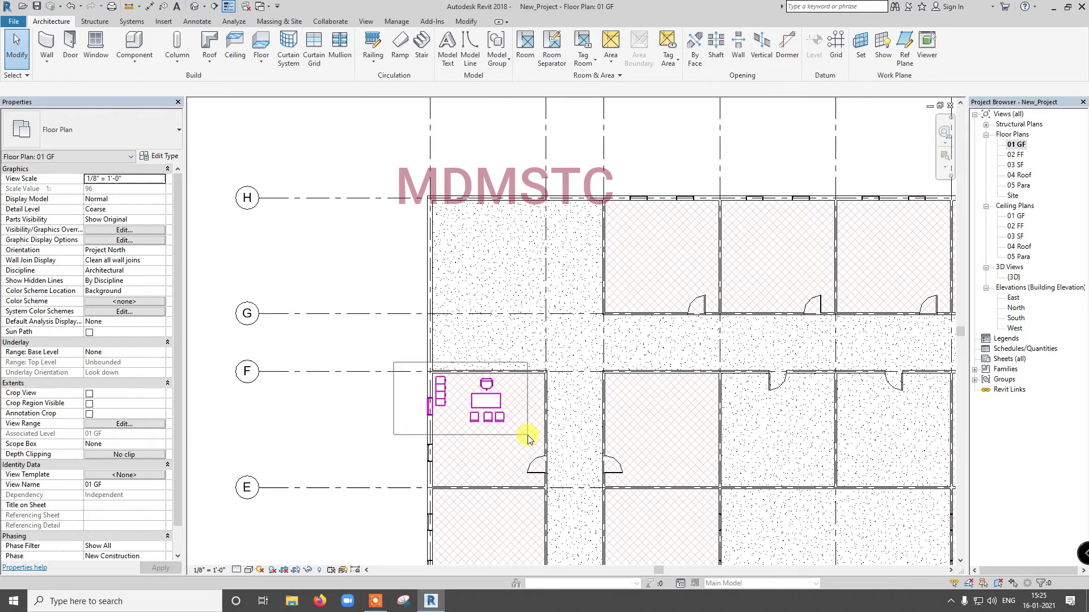
drag(527, 438, 528, 439)
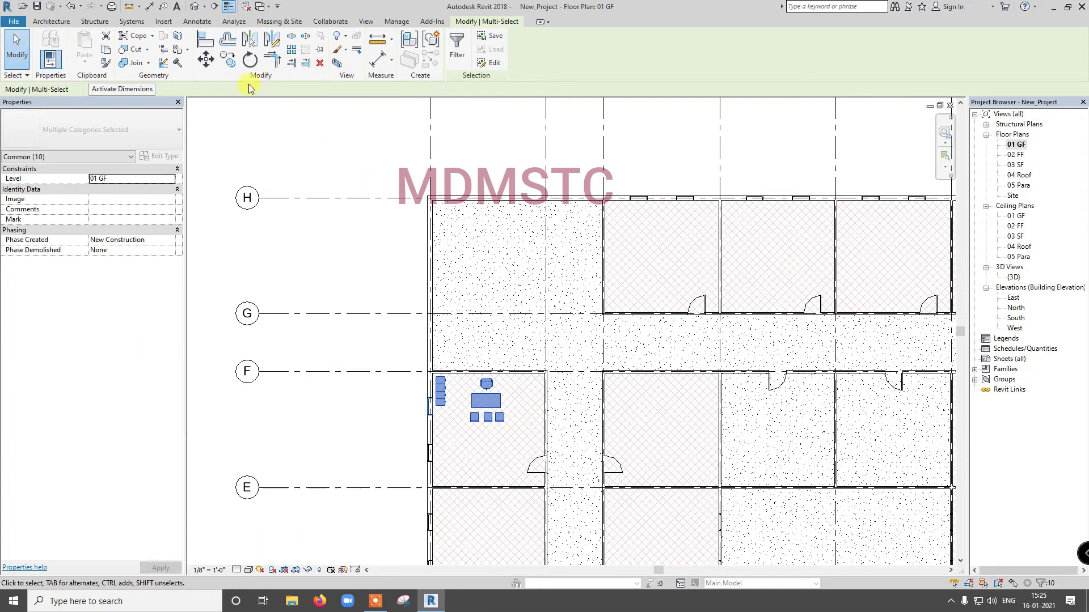
click(457, 43)
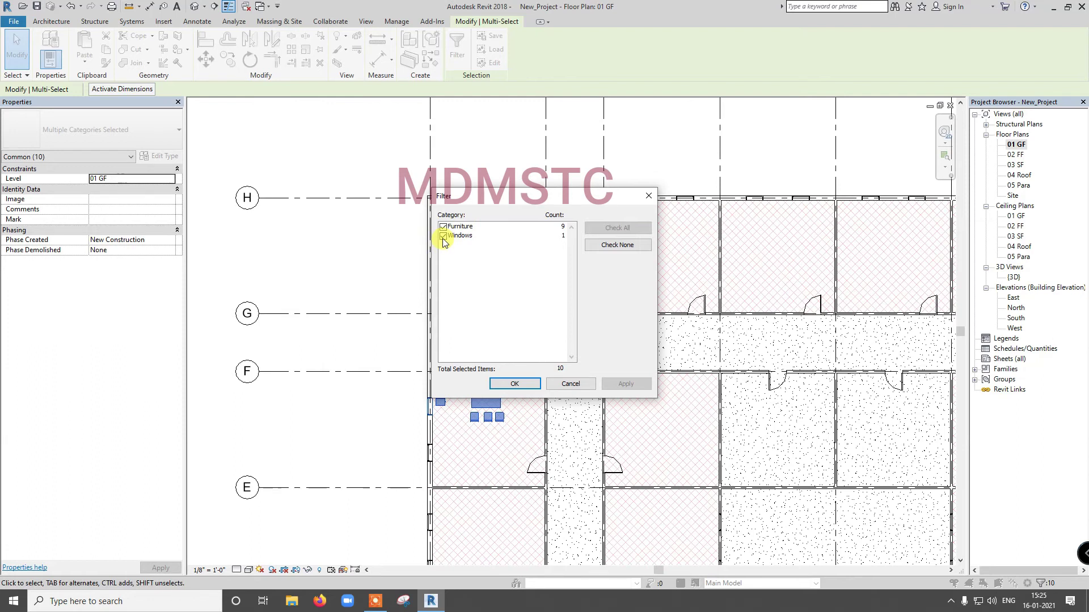
click(443, 236)
click(512, 386)
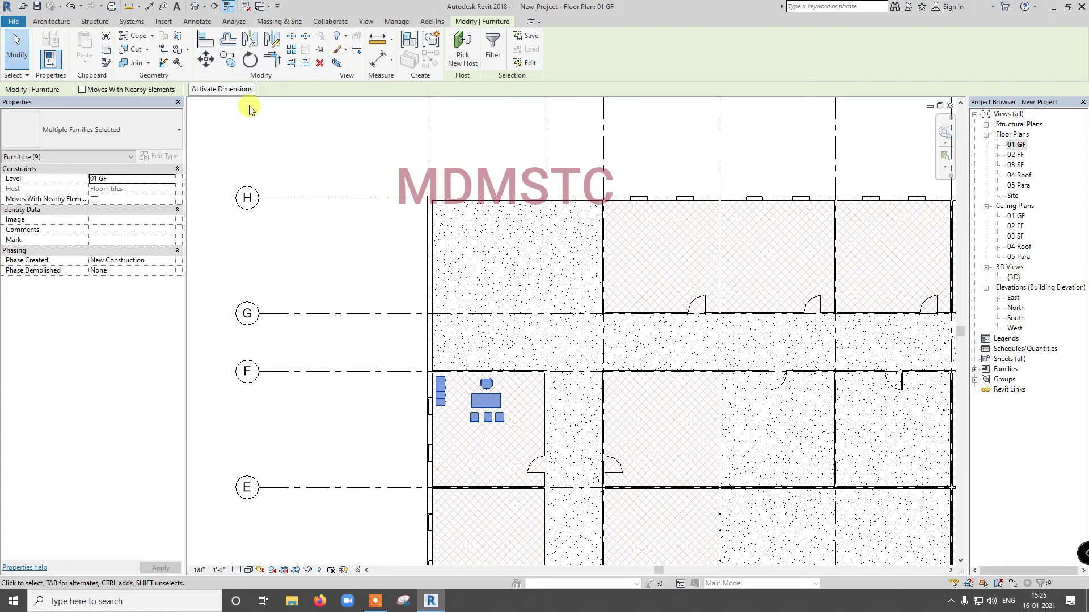
Copy the selected furniture set with Multiple enabled into the adjoining room between grids E and D, aligned to the wall intersection
click(229, 66)
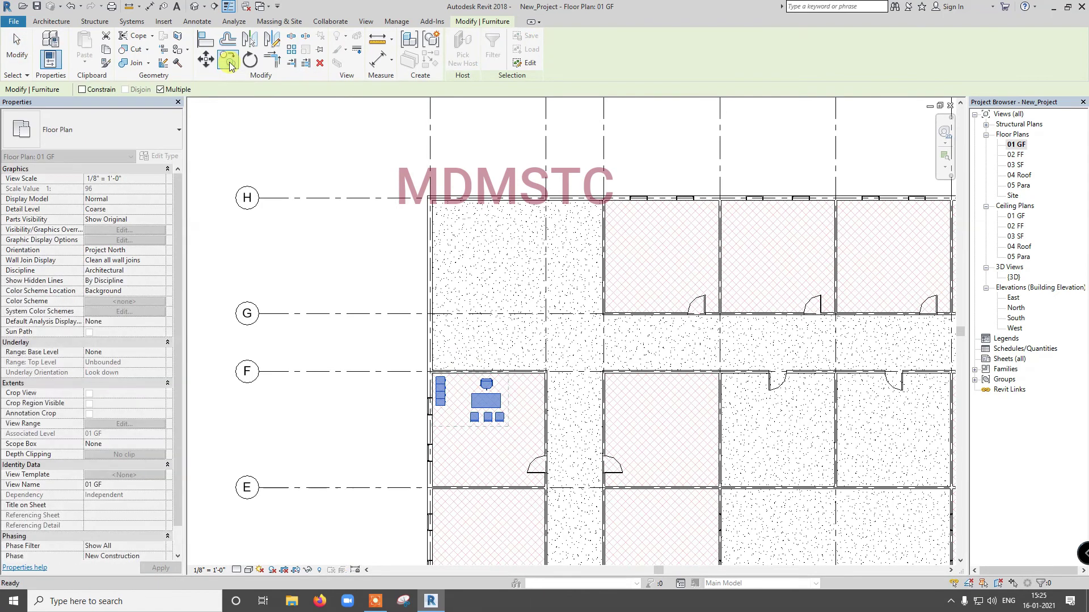
scroll(410, 379, up, 5)
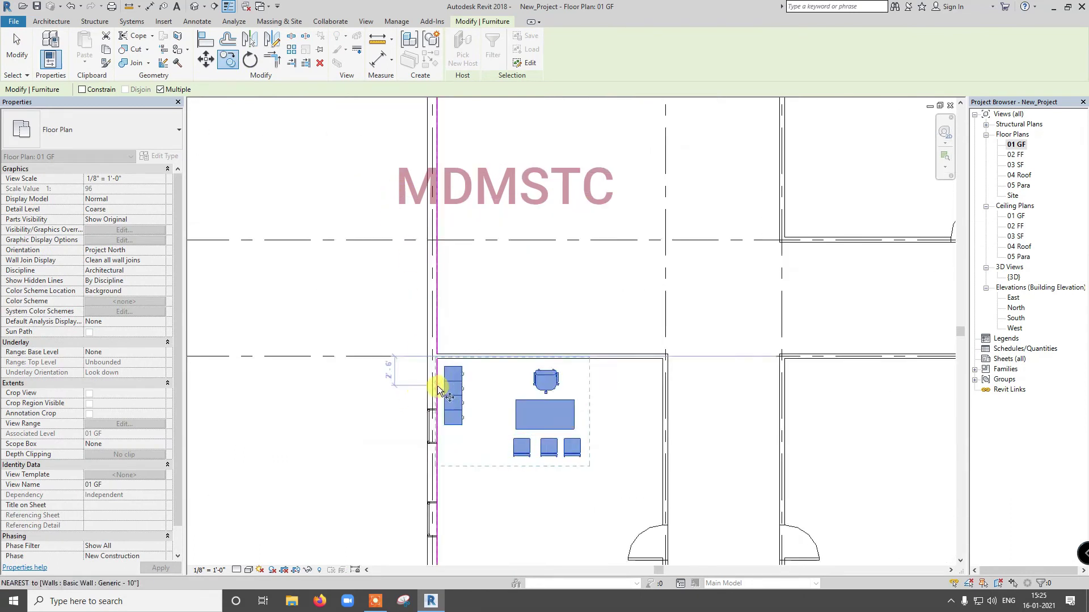
click(431, 340)
scroll(431, 340, down, 5)
scroll(430, 437, up, 3)
scroll(431, 437, down, 3)
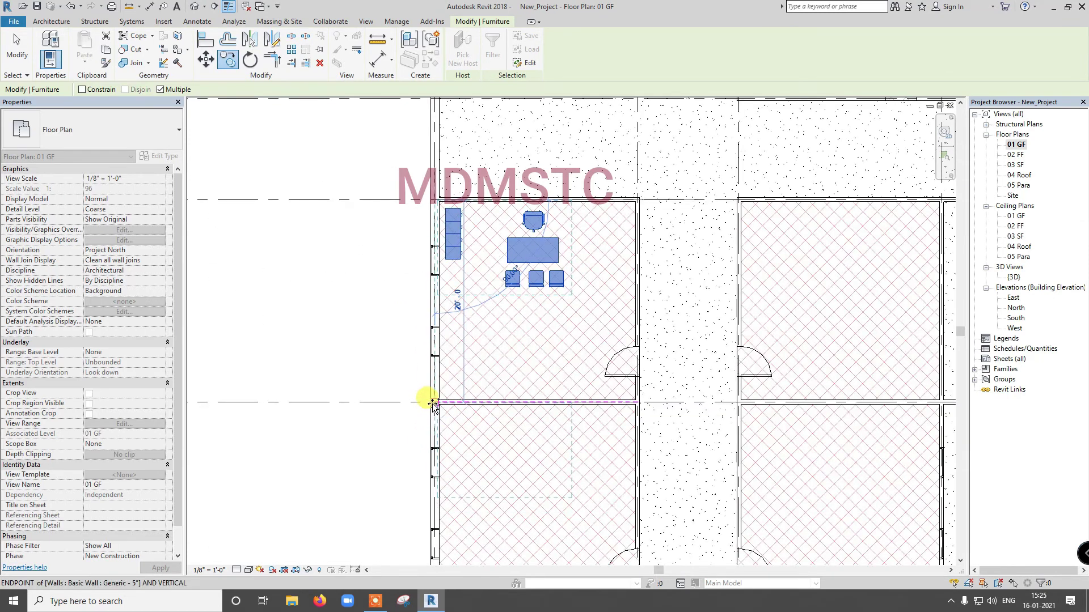
click(433, 402)
Place two more copies of the furniture set in the west rooms between grids D and C and between C and B
scroll(432, 414, down, 2)
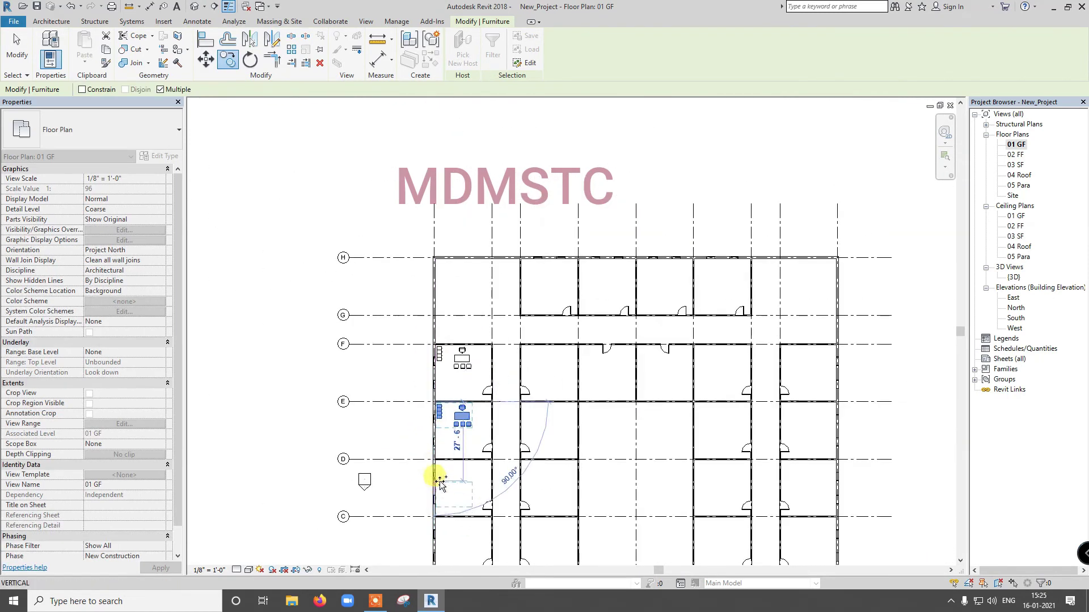
scroll(425, 460, up, 5)
scroll(433, 415, down, 3)
scroll(441, 482, up, 2)
scroll(440, 482, up, 4)
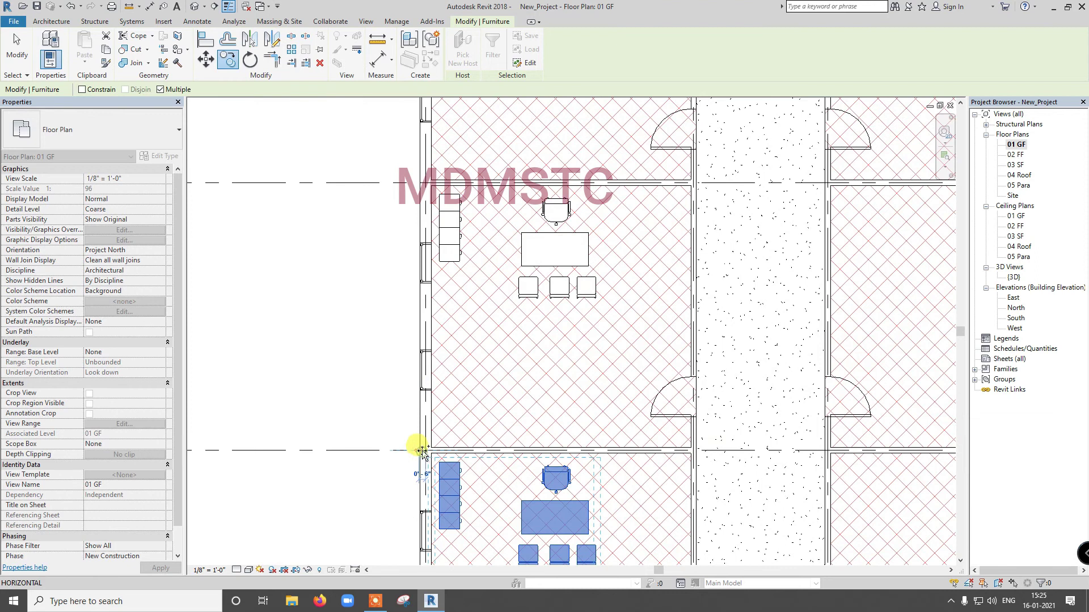
scroll(422, 451, down, 5)
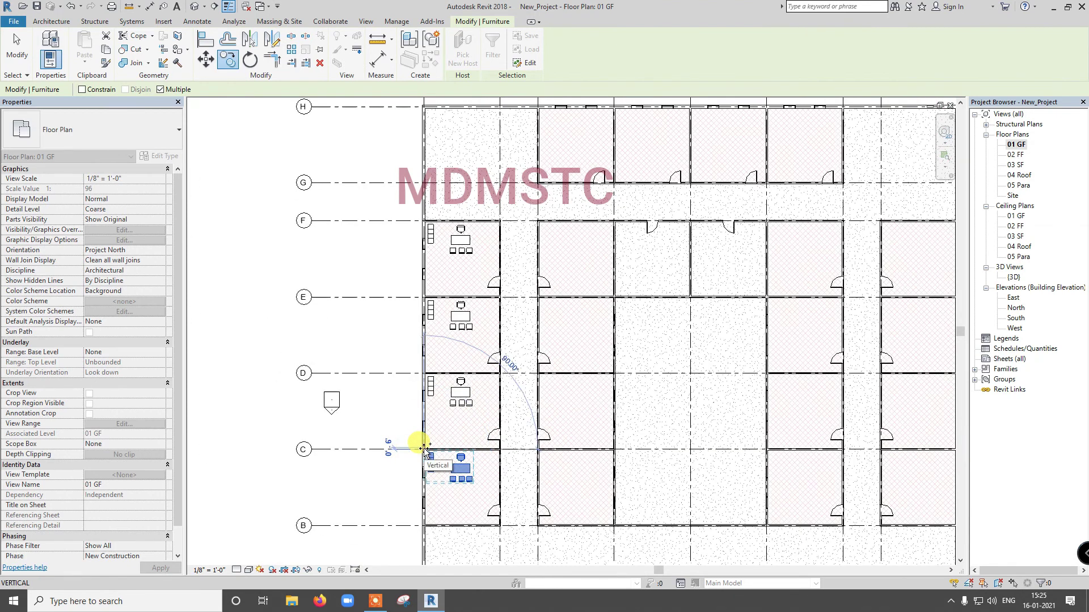
click(424, 448)
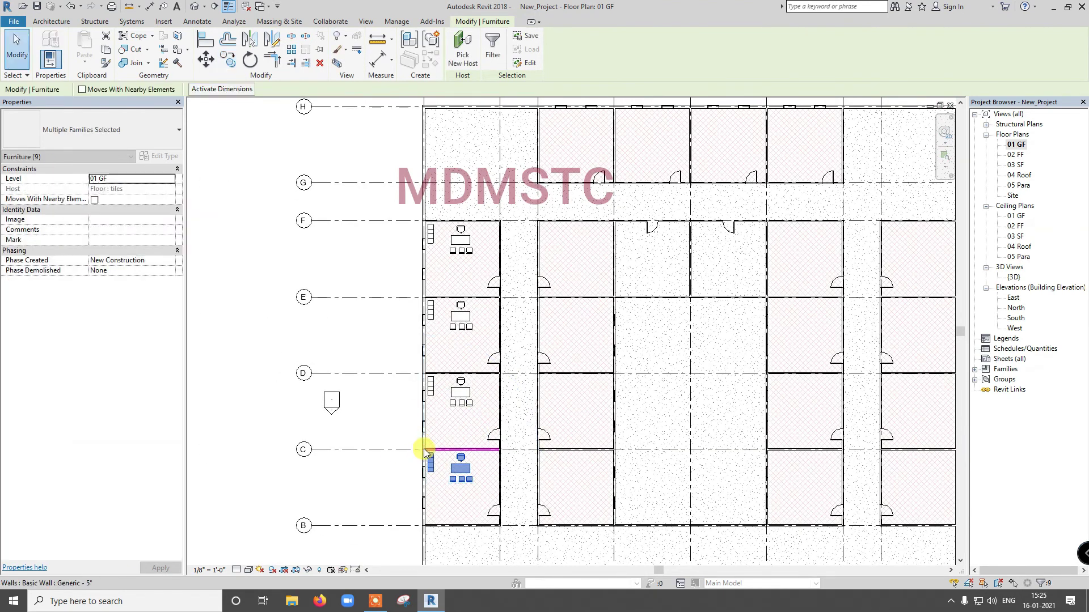
click(371, 387)
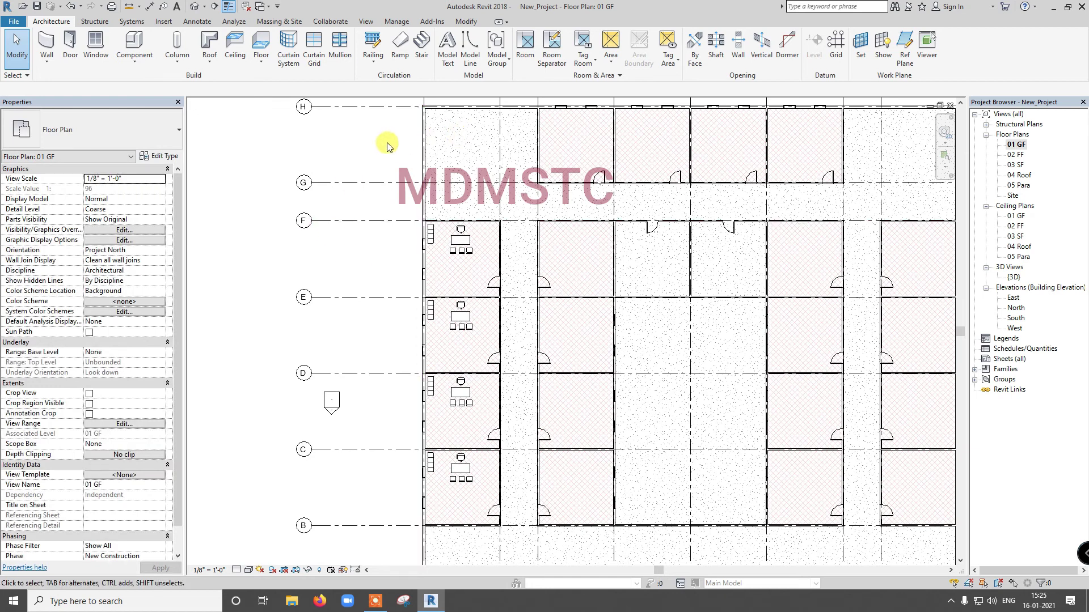
Start loading another component family and compare the desk, coffee, dining, ellipse, end, night stand, rectangular and round table previews in the Tables folder
click(134, 60)
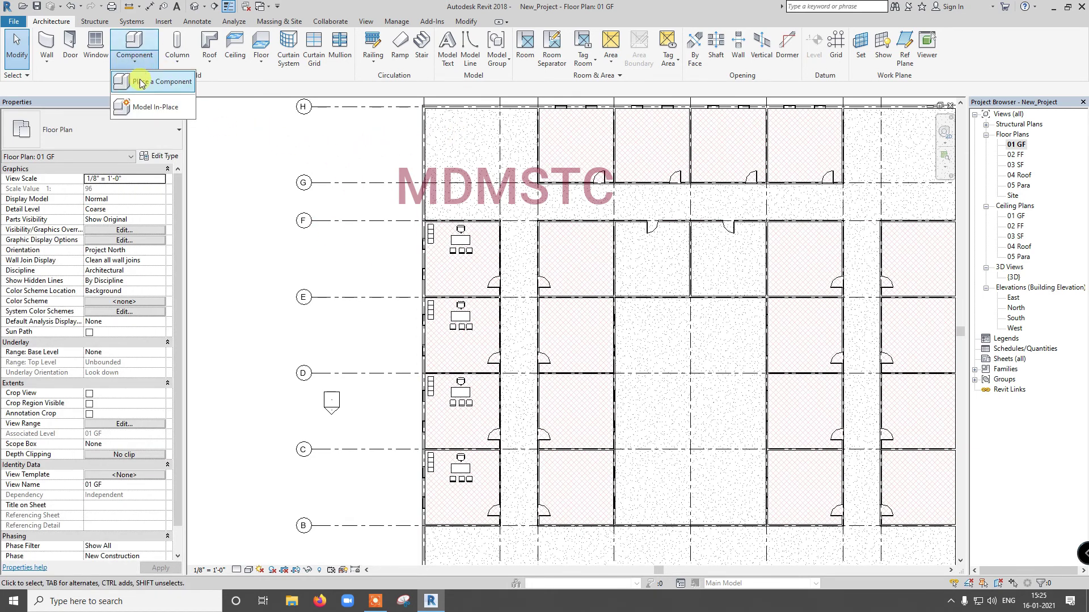
click(148, 97)
click(458, 46)
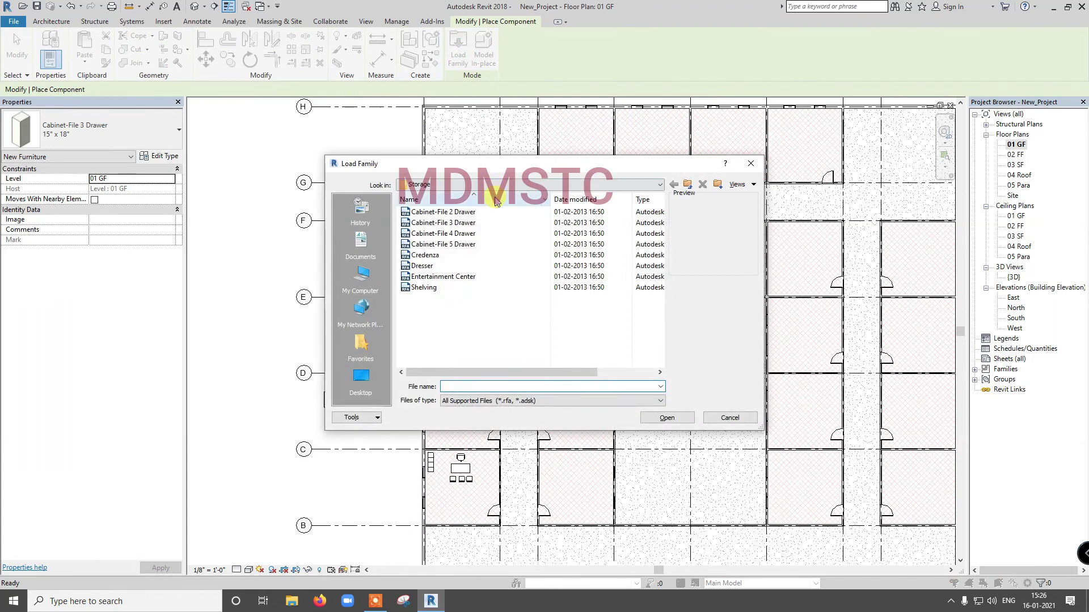
click(688, 186)
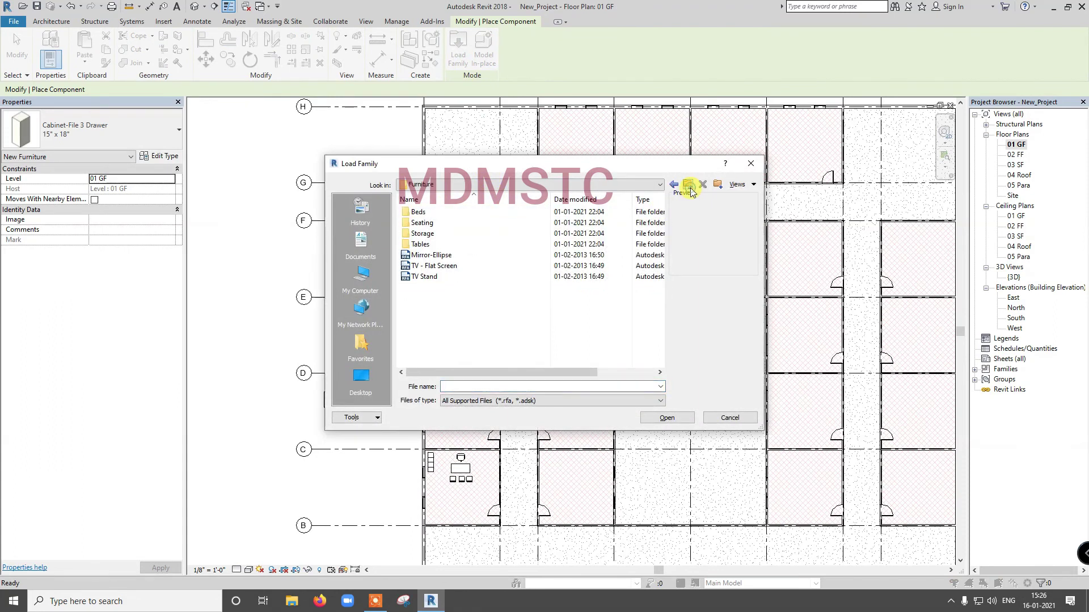
double_click(422, 244)
click(429, 223)
click(421, 212)
click(430, 226)
click(431, 234)
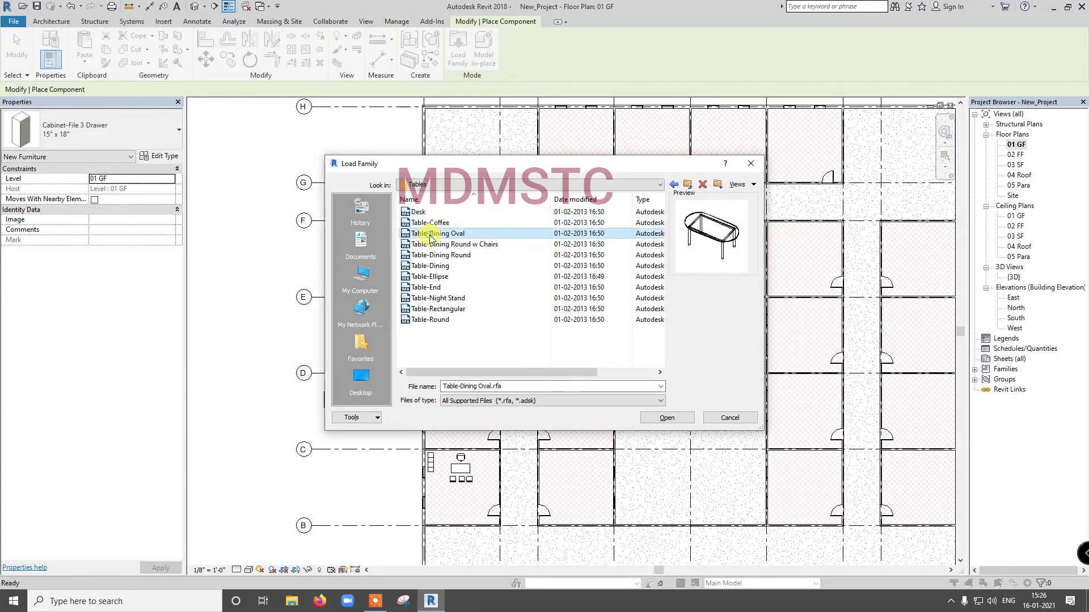
click(431, 245)
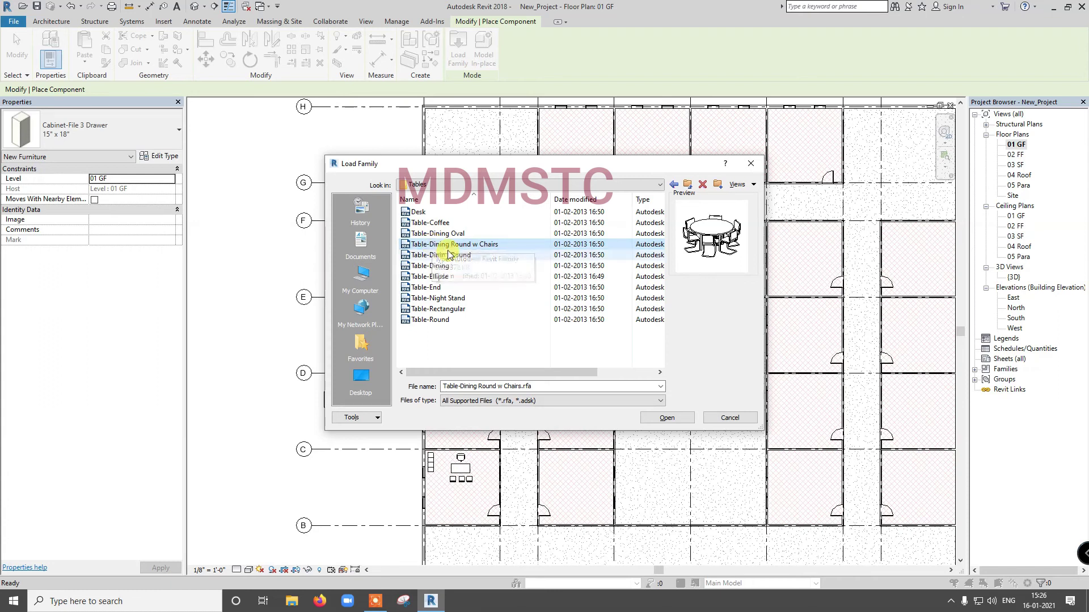
click(447, 255)
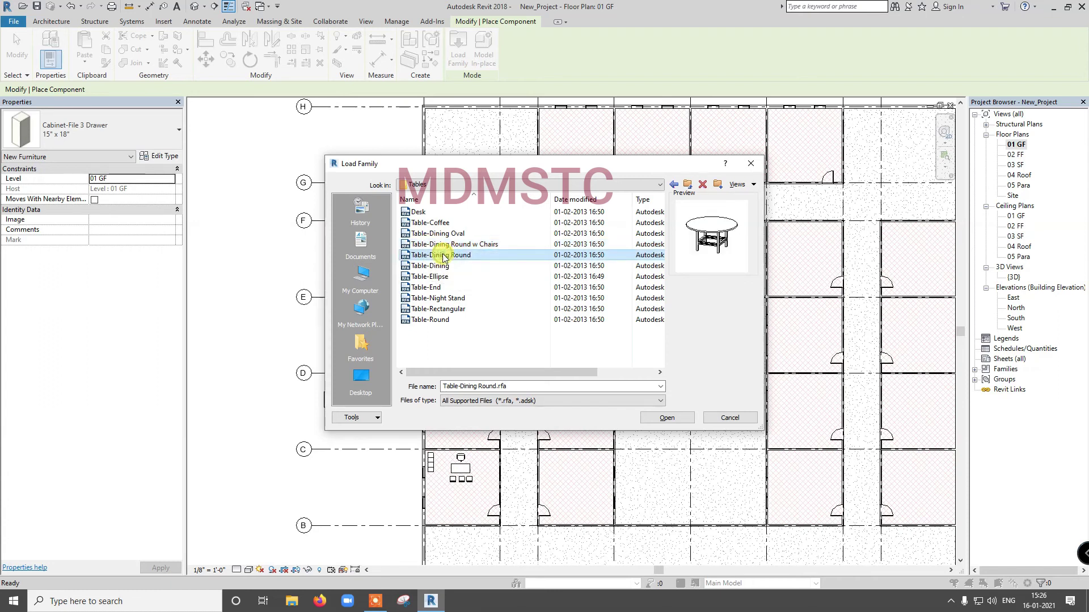
click(433, 267)
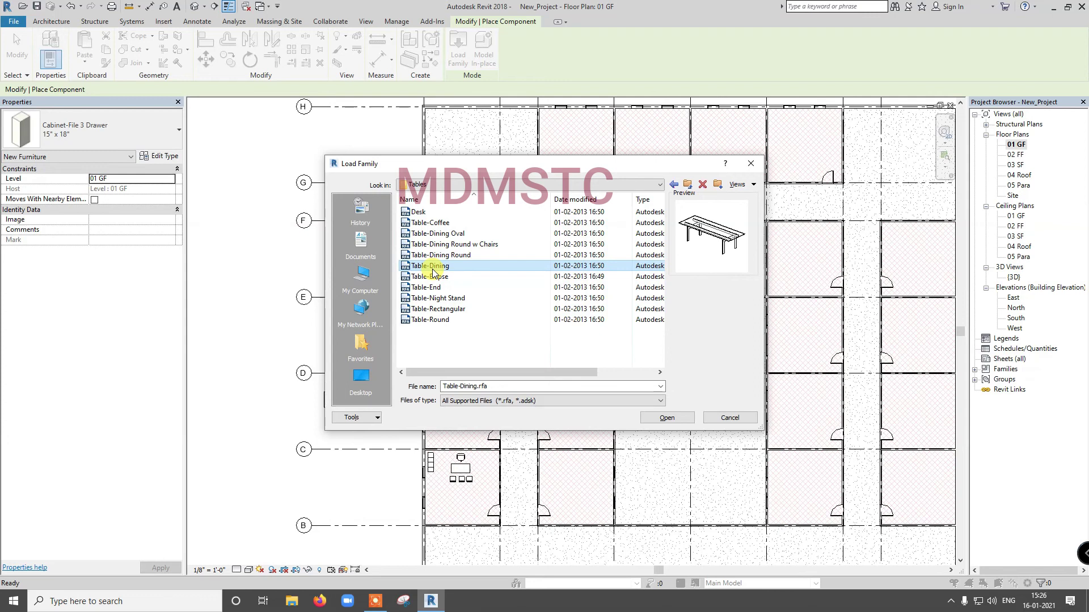
click(432, 276)
click(432, 288)
click(432, 298)
click(433, 309)
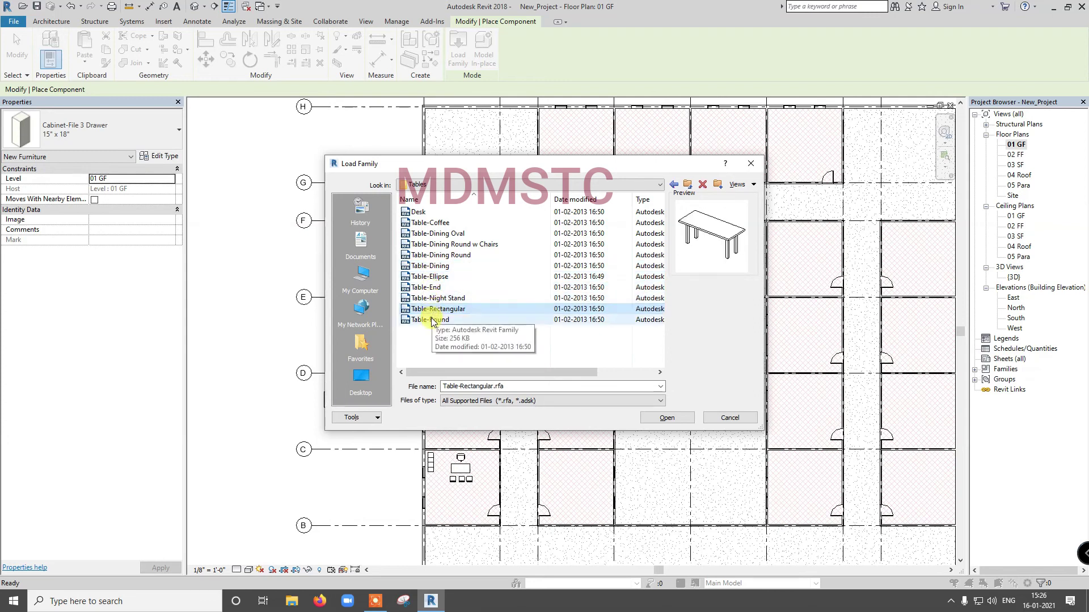
click(433, 320)
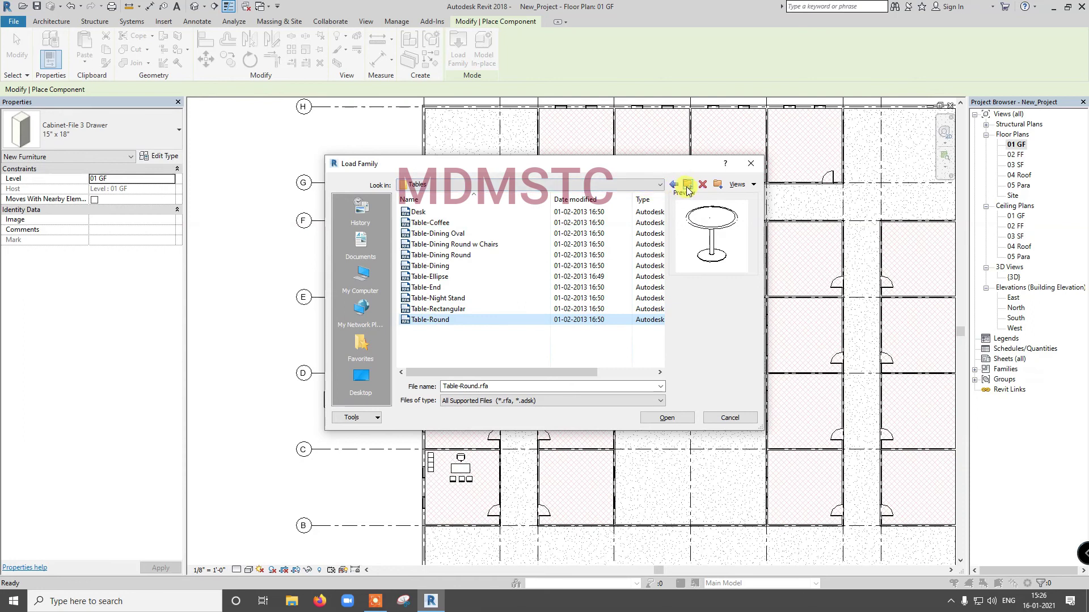
Preview the Mirror-Ellipse, TV - Flat Screen and TV Stand families in the Furniture folder, then leave component placement without loading any
click(673, 185)
click(441, 258)
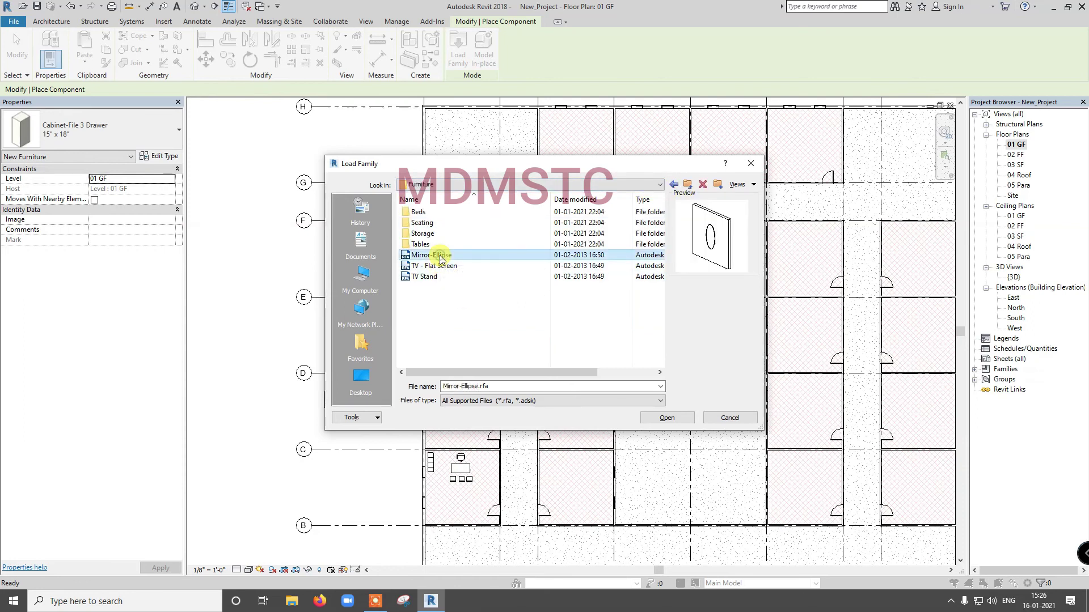
click(441, 269)
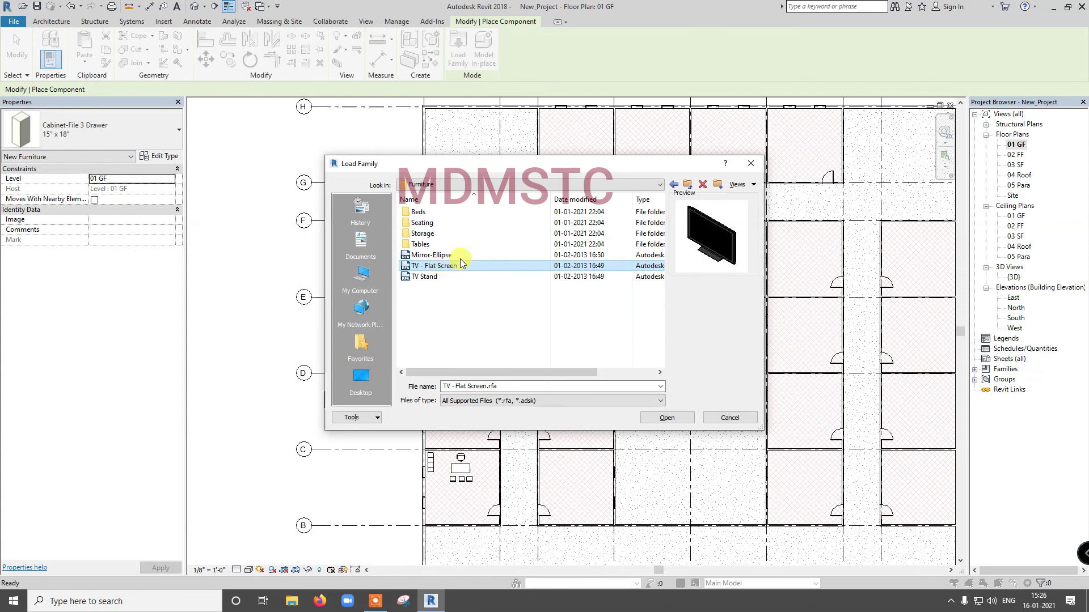
click(422, 279)
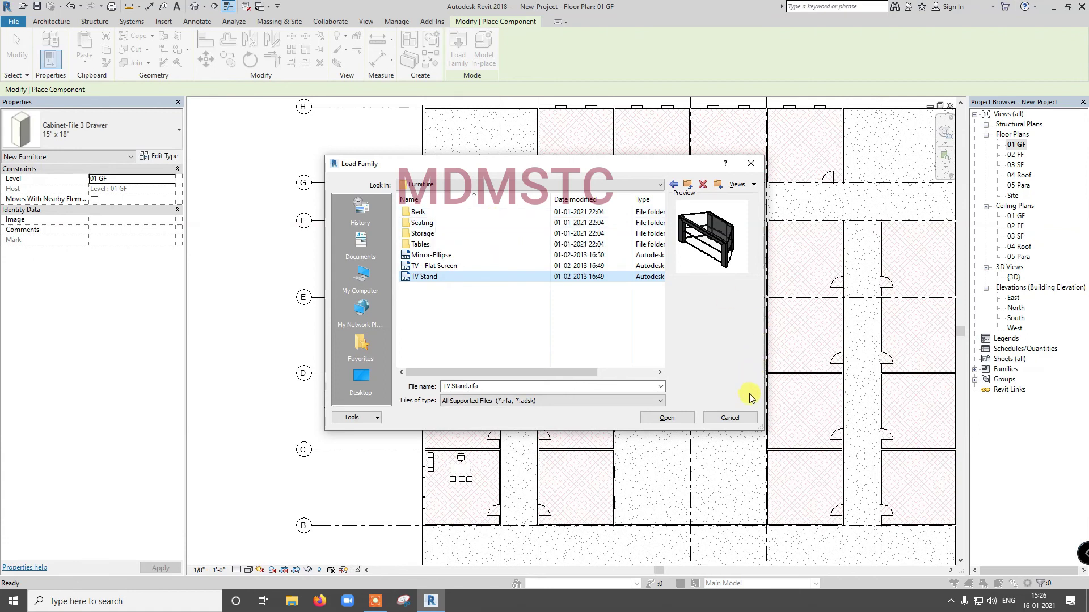
click(744, 418)
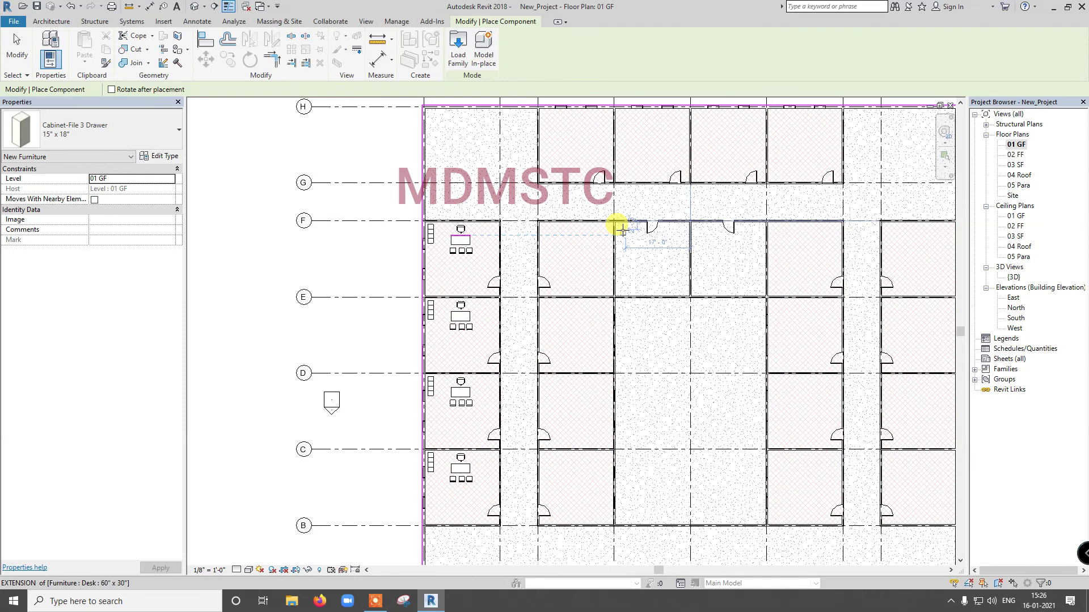
key(Escape)
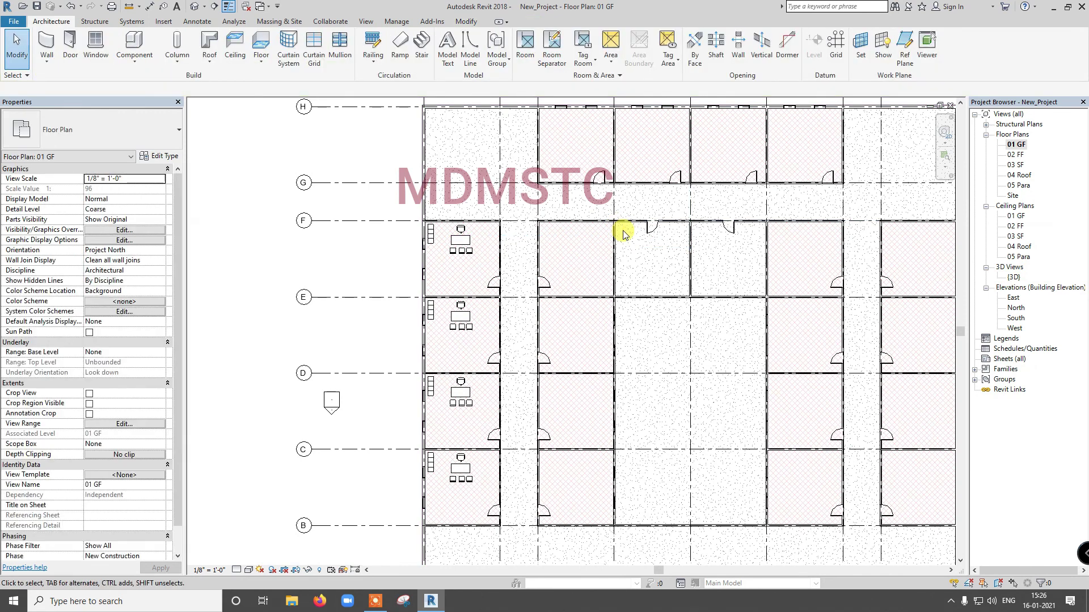